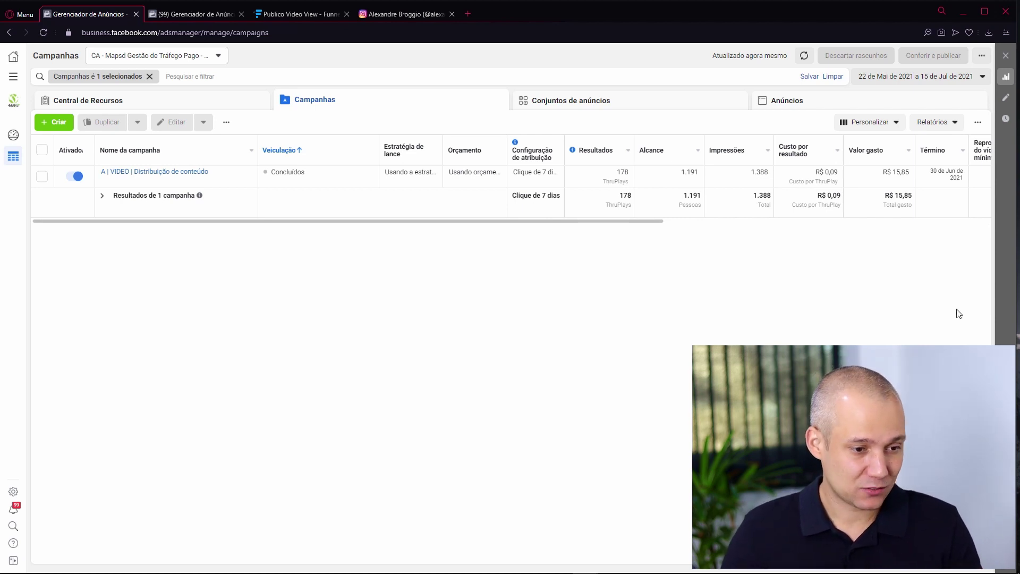
# - Go to the ad account's audience list and start a new custom audience with Vídeo as its source
pyautogui.click(13, 80)
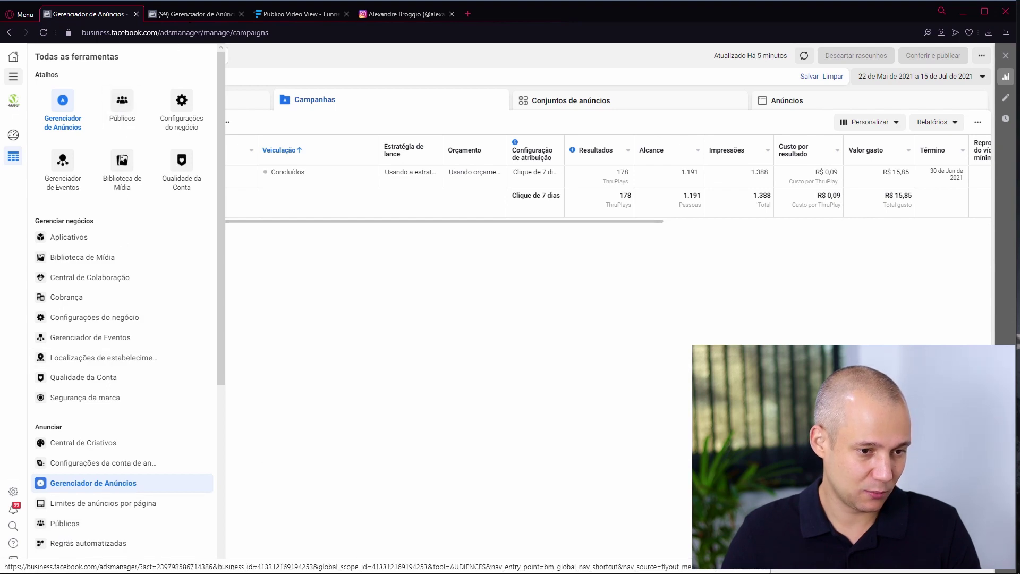
pyautogui.click(190, 12)
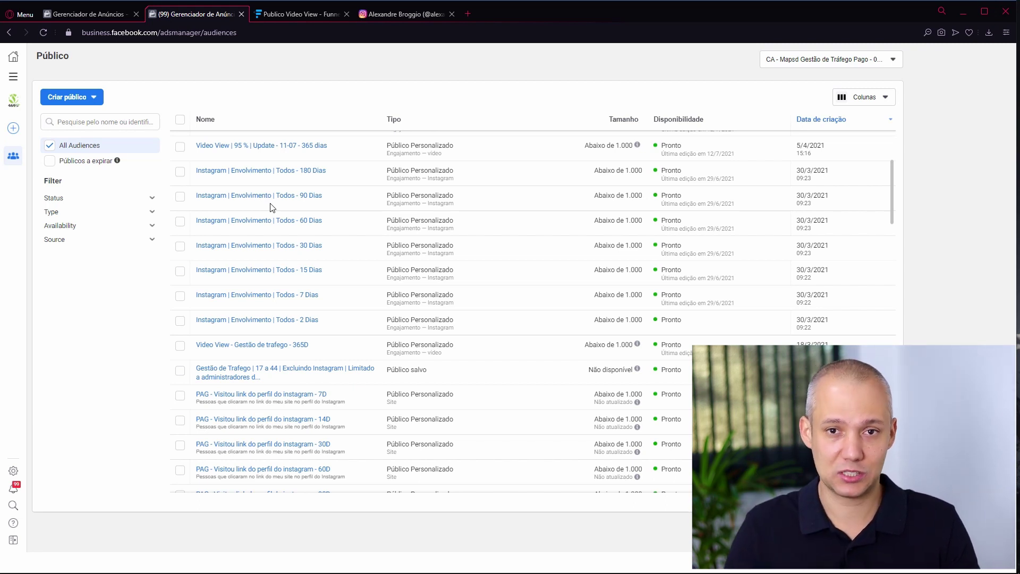
pyautogui.click(65, 101)
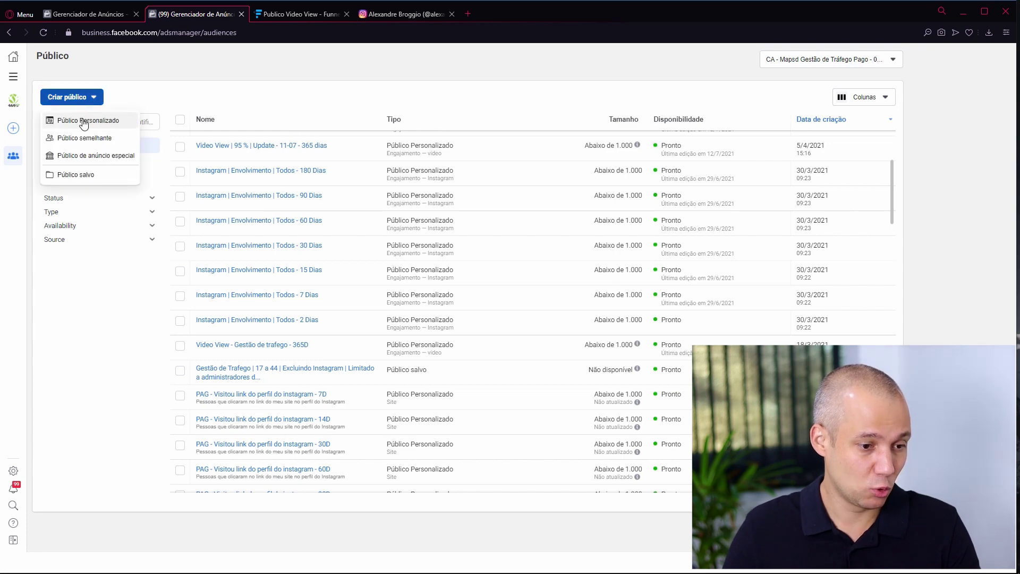
pyautogui.click(89, 121)
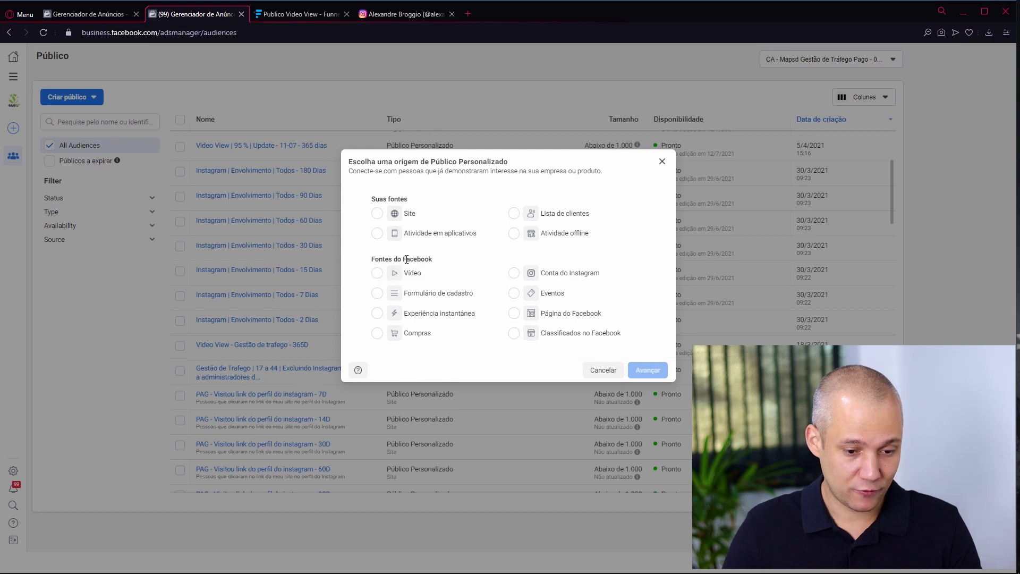
pyautogui.click(378, 273)
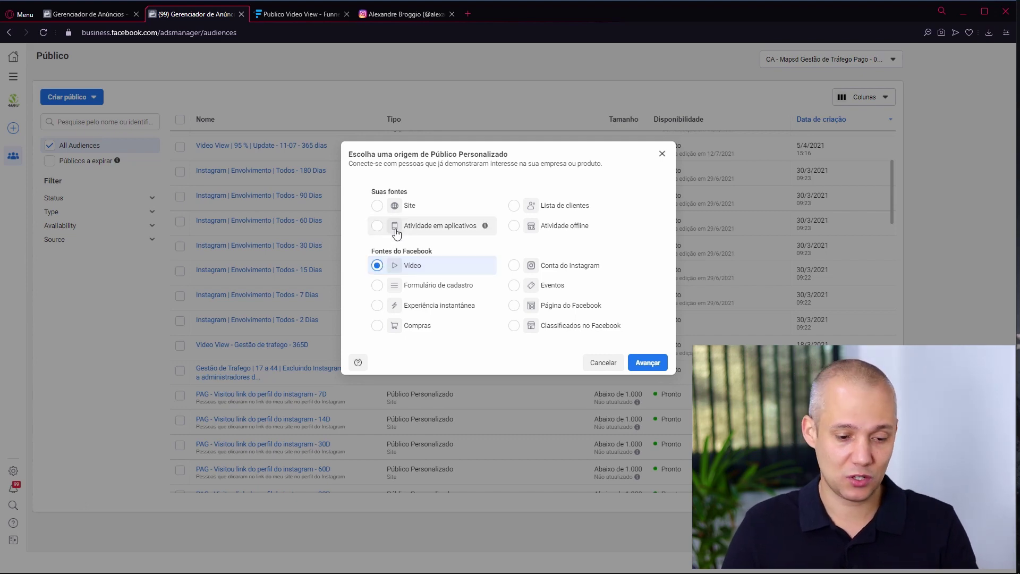
pyautogui.click(649, 363)
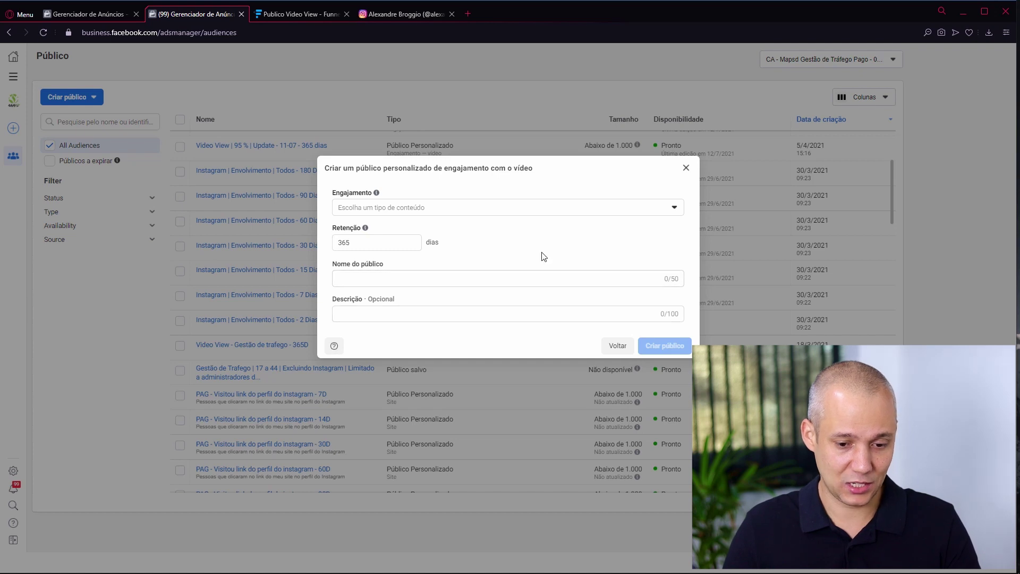
# - Review the available video engagement types and the retention setting in the custom audience form
pyautogui.hotkey('ctrl', '+')
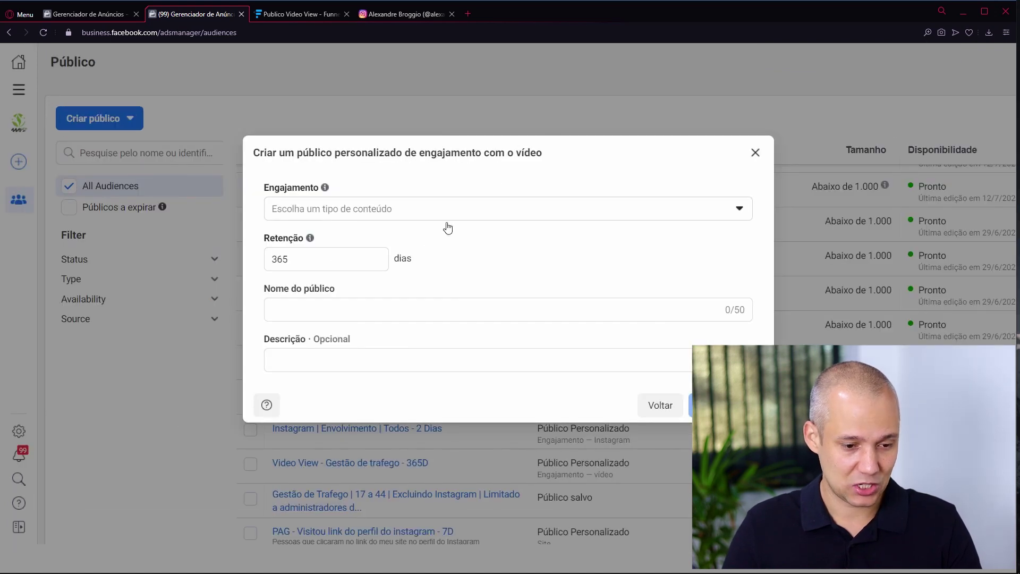
pyautogui.click(330, 211)
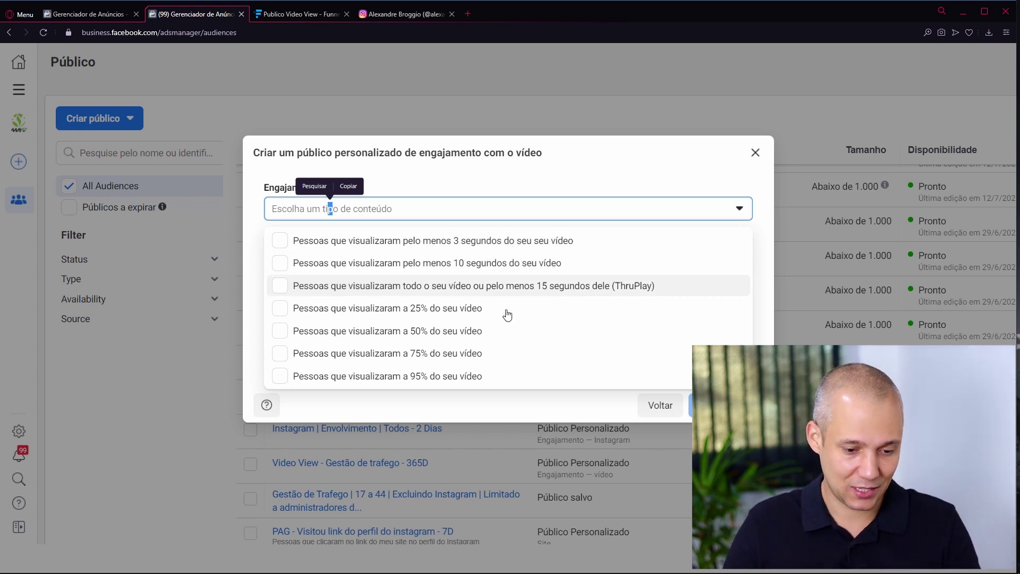
pyautogui.click(598, 181)
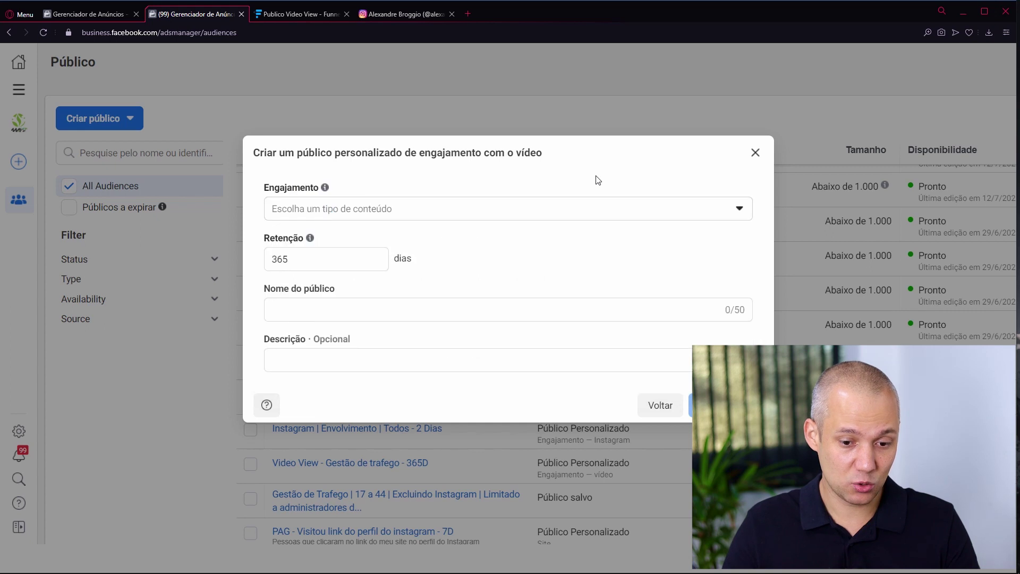
pyautogui.doubleClick(306, 262)
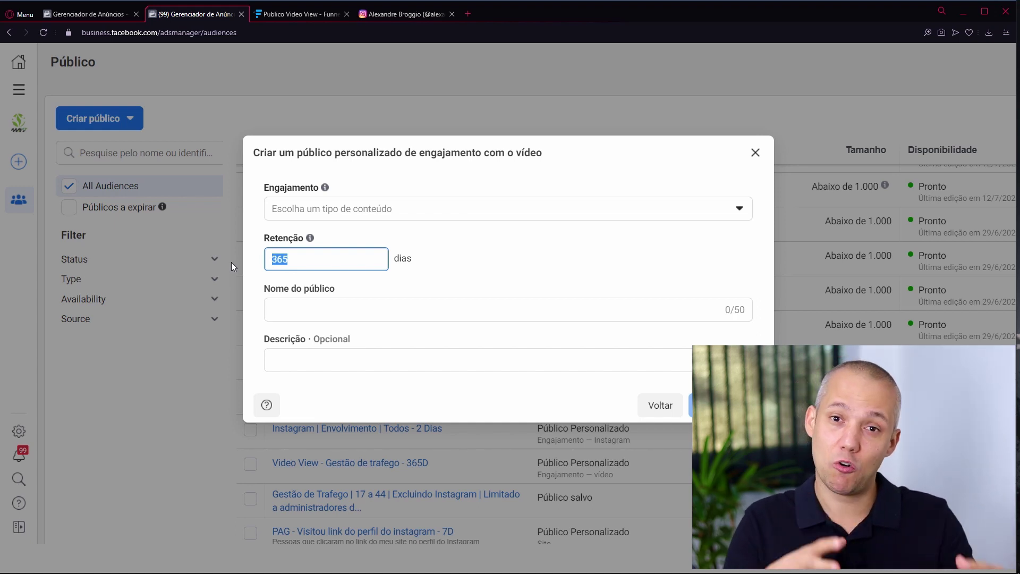
# - Switch to publicos.txt in Notepad, copy "MA - Video View | 25% | Update - 13-07 - 365 Dias" and use it as the audience name
pyautogui.hotkey('alt', 'Tab')
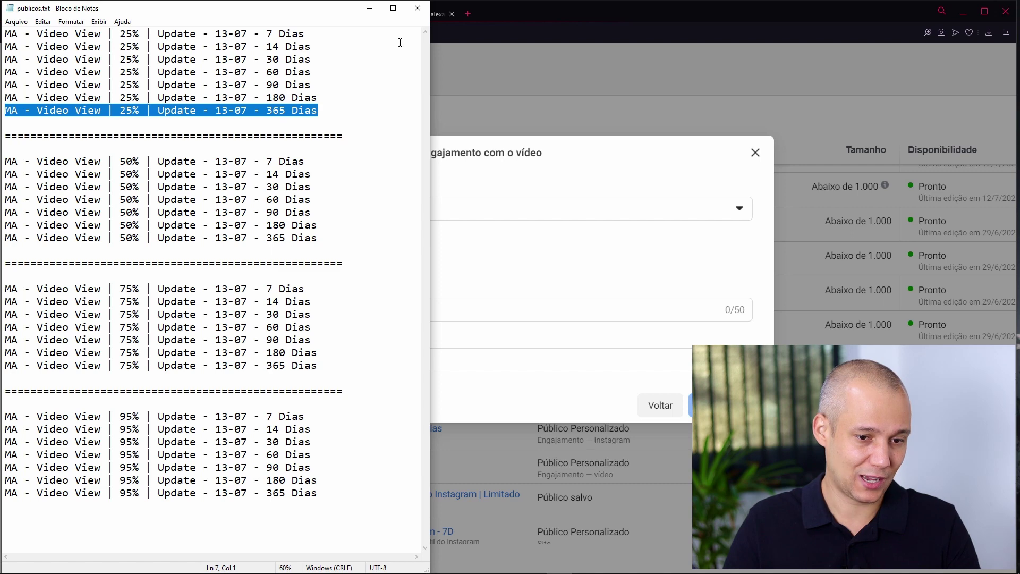
pyautogui.click(315, 98)
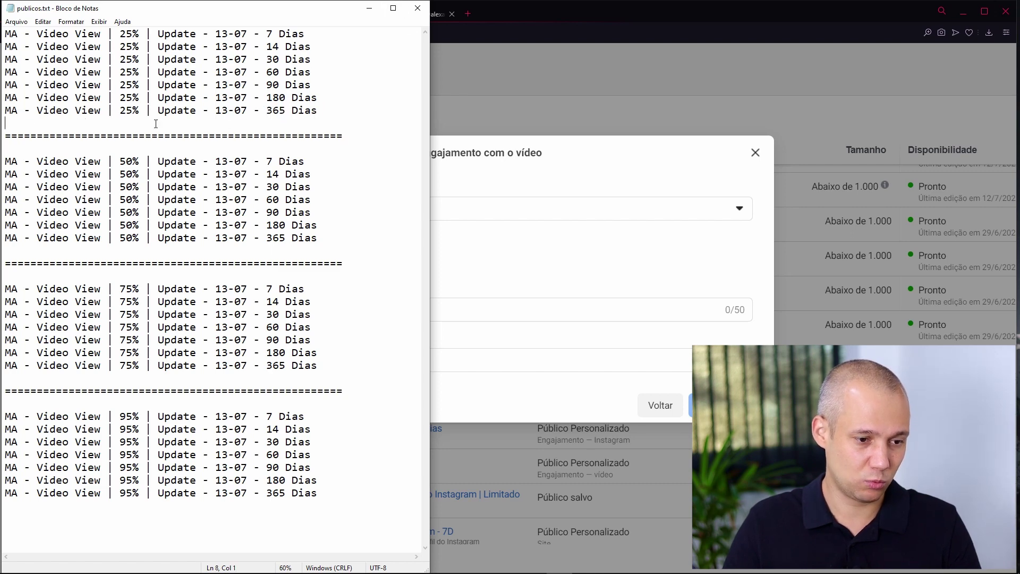
pyautogui.hotkey('shift', 'Up')
pyautogui.hotkey('ctrl', 'c')
pyautogui.hotkey('alt', 'Tab')
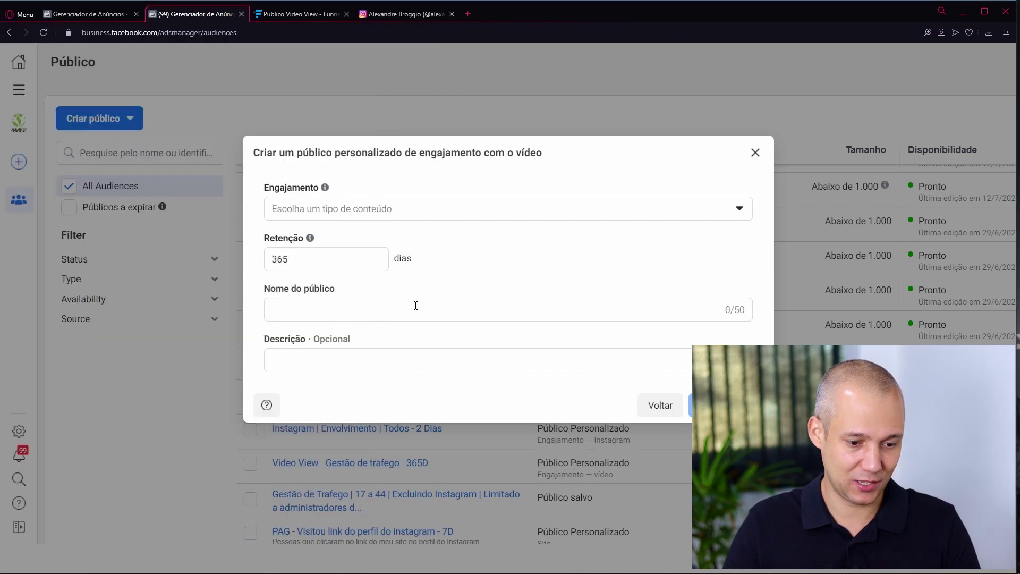
pyautogui.click(367, 311)
pyautogui.hotkey('ctrl', 'v')
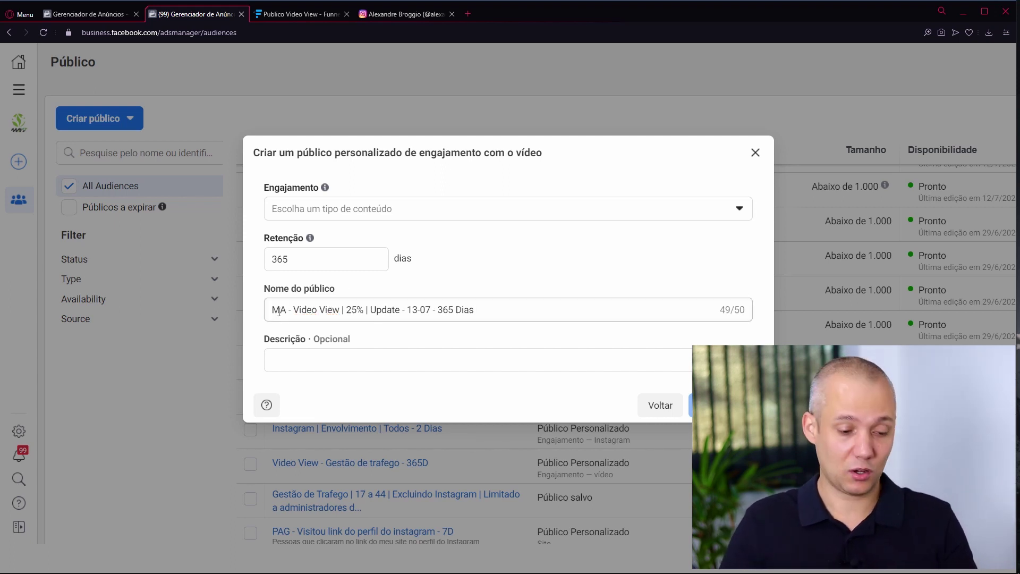
# - Examine the parts of the audience name: prefix, audience type, viewing percentage, update date and retention period
pyautogui.moveTo(271, 309); pyautogui.dragTo(285, 308)
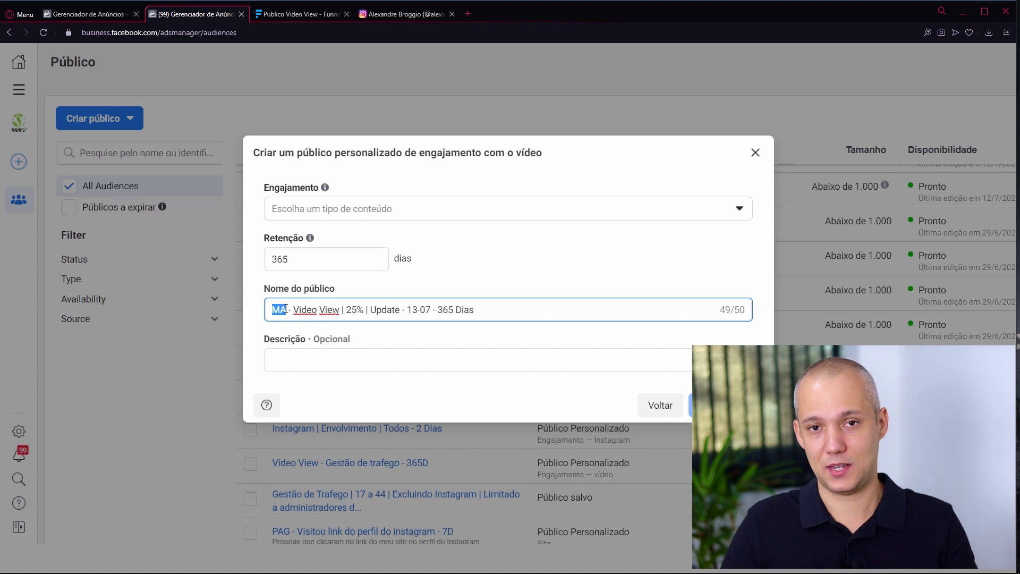
pyautogui.moveTo(301, 308); pyautogui.dragTo(339, 311)
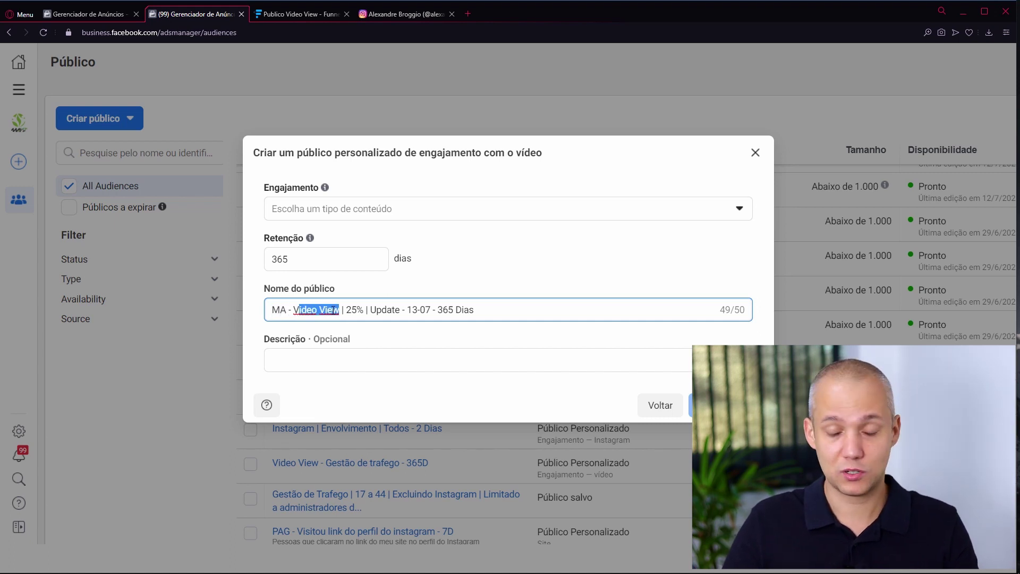
pyautogui.moveTo(347, 311); pyautogui.dragTo(360, 311)
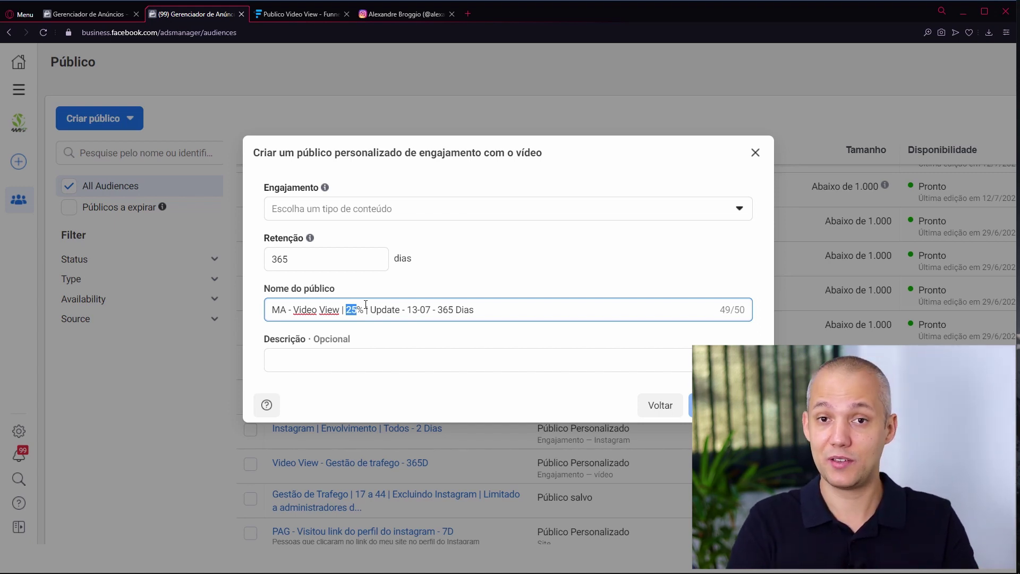
pyautogui.doubleClick(378, 309)
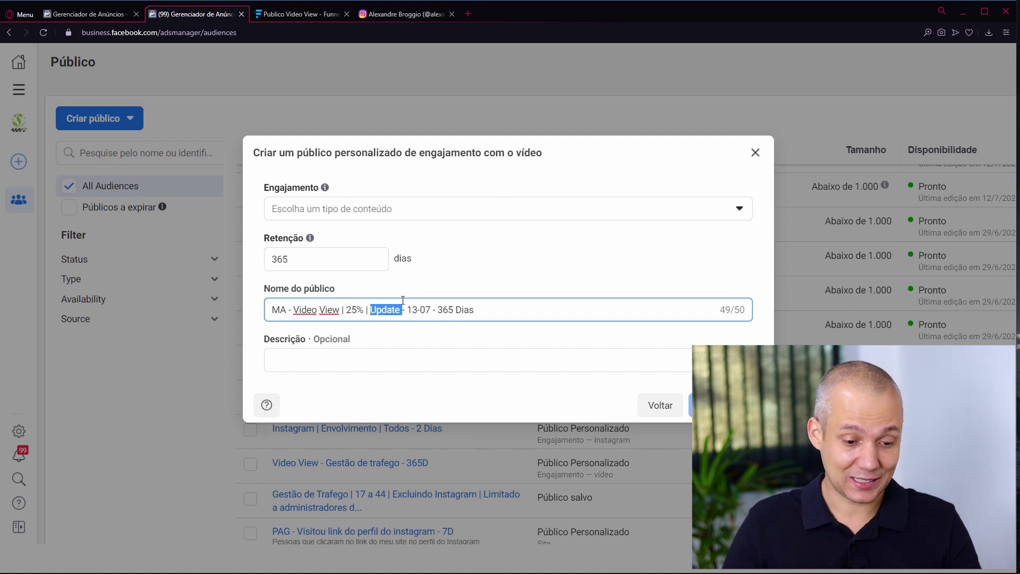
pyautogui.moveTo(407, 311); pyautogui.dragTo(474, 311)
pyautogui.moveTo(408, 310); pyautogui.dragTo(433, 310)
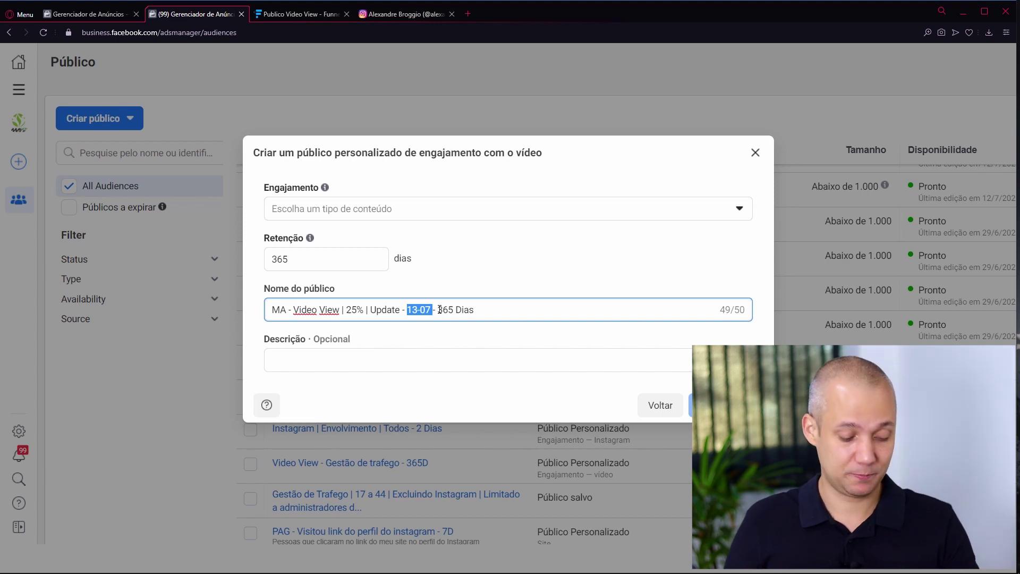
# - Switch to publicos.txt in Notepad and examine the planned audience names for each viewing percentage and retention period
pyautogui.hotkey('alt', 'Tab')
pyautogui.moveTo(43, 59); pyautogui.dragTo(120, 482)
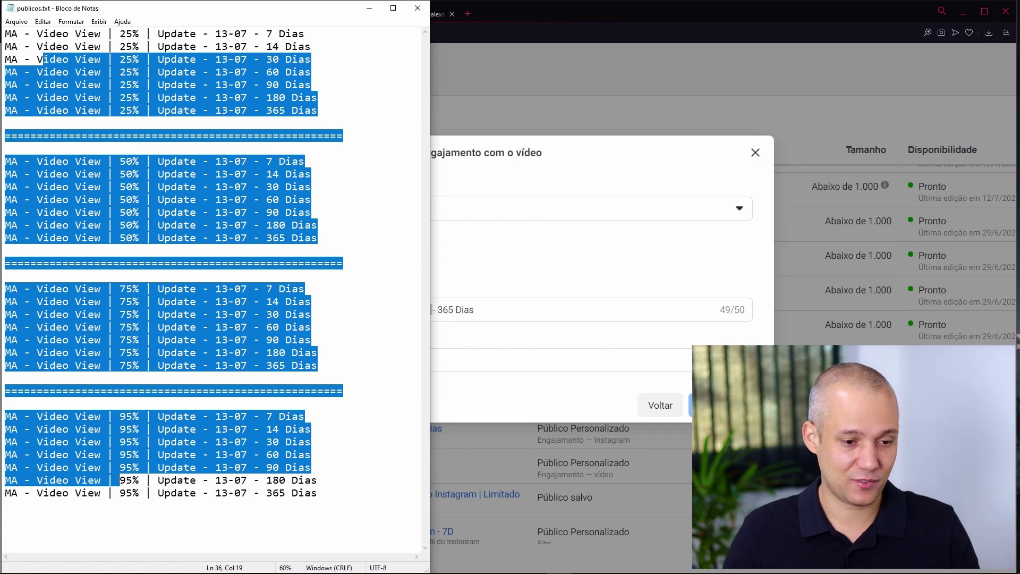
pyautogui.click(334, 88)
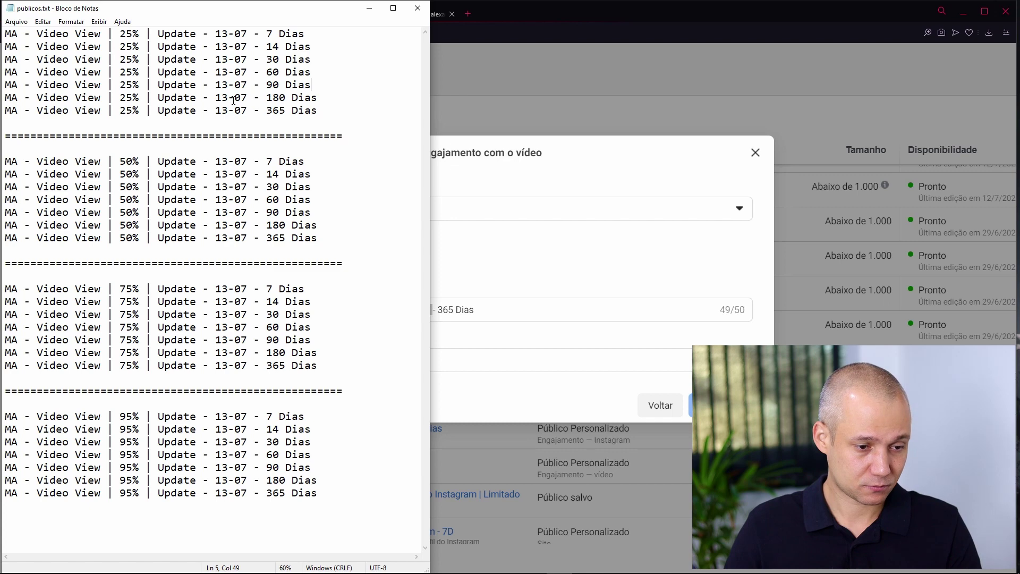
pyautogui.moveTo(123, 225); pyautogui.dragTo(158, 224)
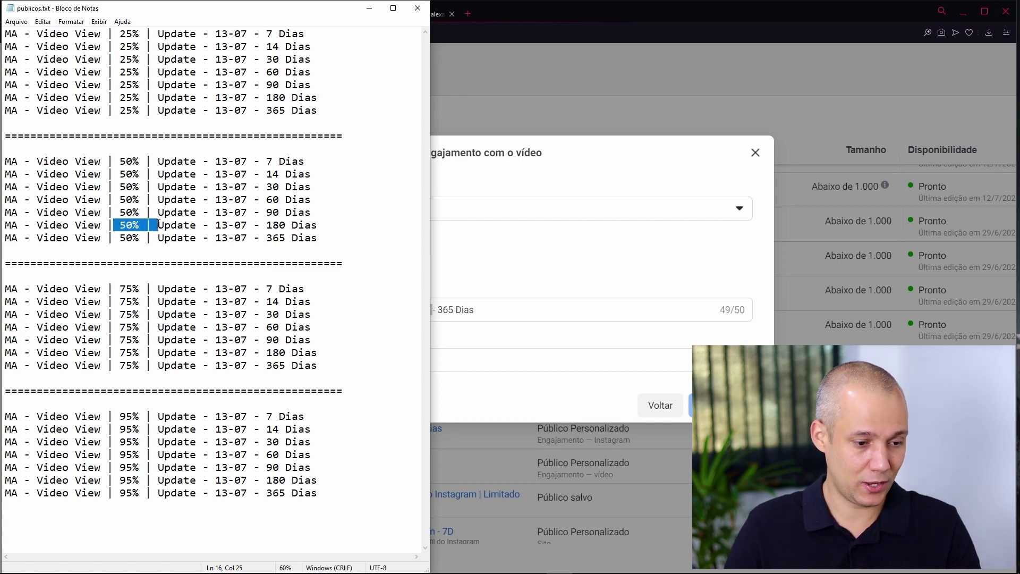
pyautogui.moveTo(120, 353); pyautogui.dragTo(151, 352)
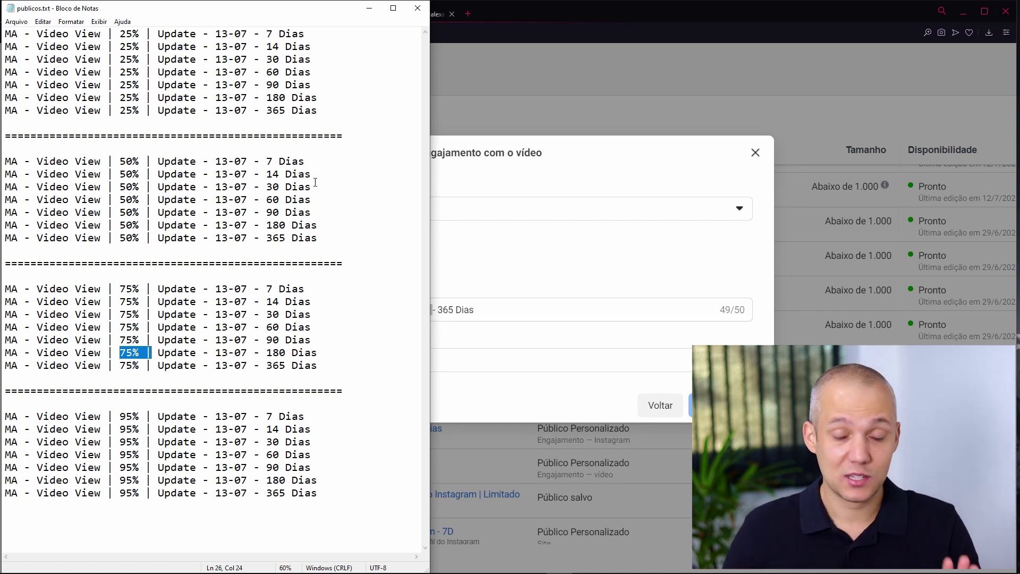
pyautogui.click(322, 110)
pyautogui.moveTo(323, 110); pyautogui.dragTo(4, 110)
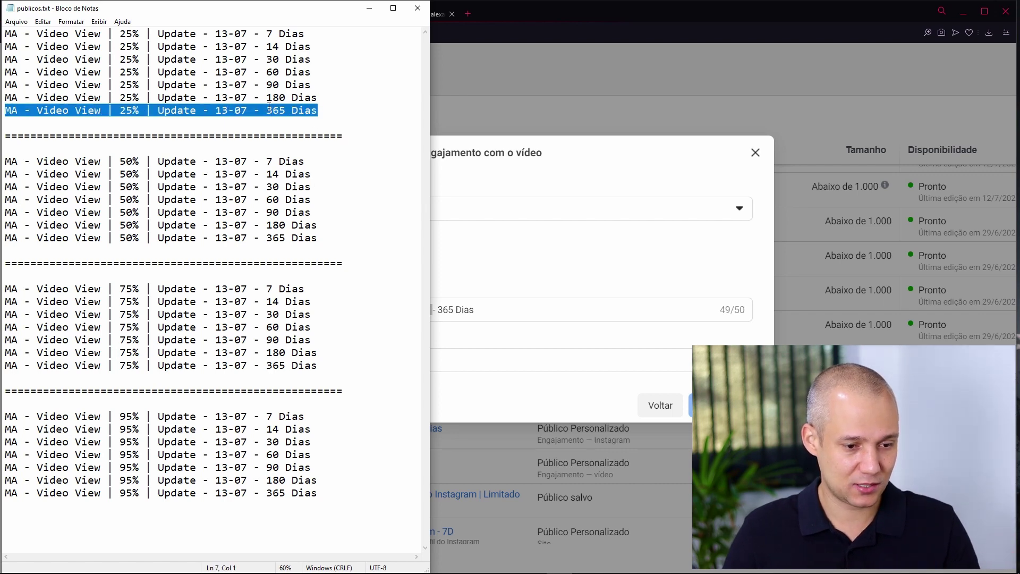
pyautogui.moveTo(253, 110); pyautogui.dragTo(268, 110)
pyautogui.moveTo(325, 56); pyautogui.dragTo(4, 59)
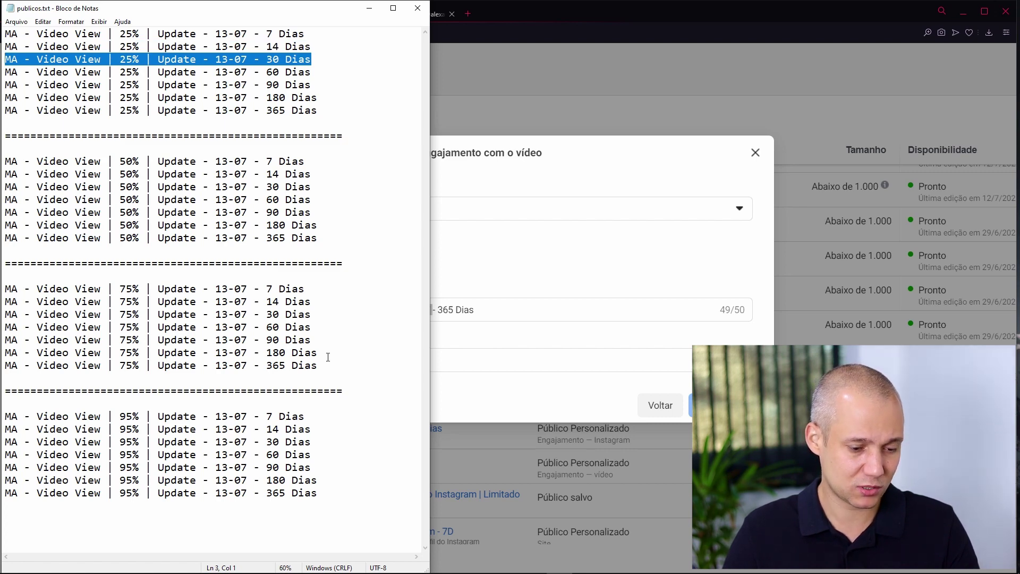
pyautogui.moveTo(326, 366); pyautogui.dragTo(8, 366)
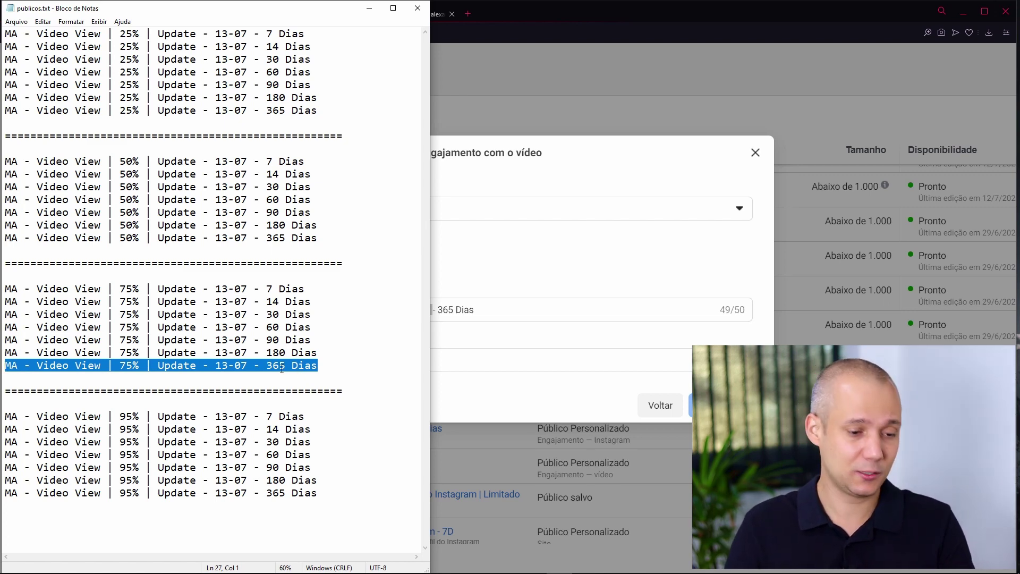
# - Copy "MA - Video View | 75% | Update - 13-07 - 30 Dias" from publicos.txt and replace the audience name with it
pyautogui.moveTo(311, 314); pyautogui.dragTo(5, 314)
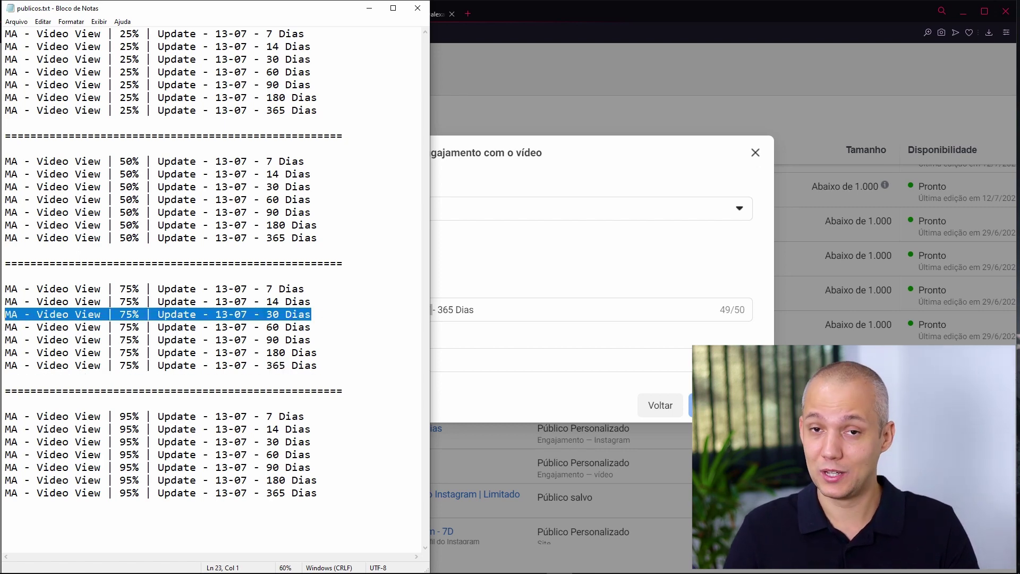
pyautogui.hotkey('ctrl', 'c')
pyautogui.click(465, 325)
pyautogui.tripleClick(418, 309)
pyautogui.hotkey('ctrl', 'v')
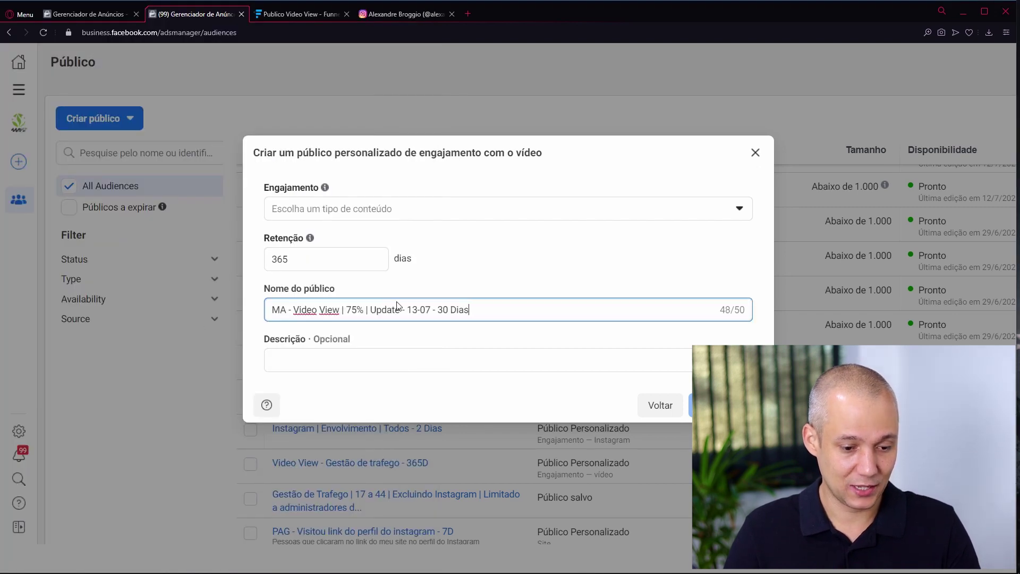
# - Set the engagement to people who viewed 75% of the video and the retention to 30 days
pyautogui.click(328, 208)
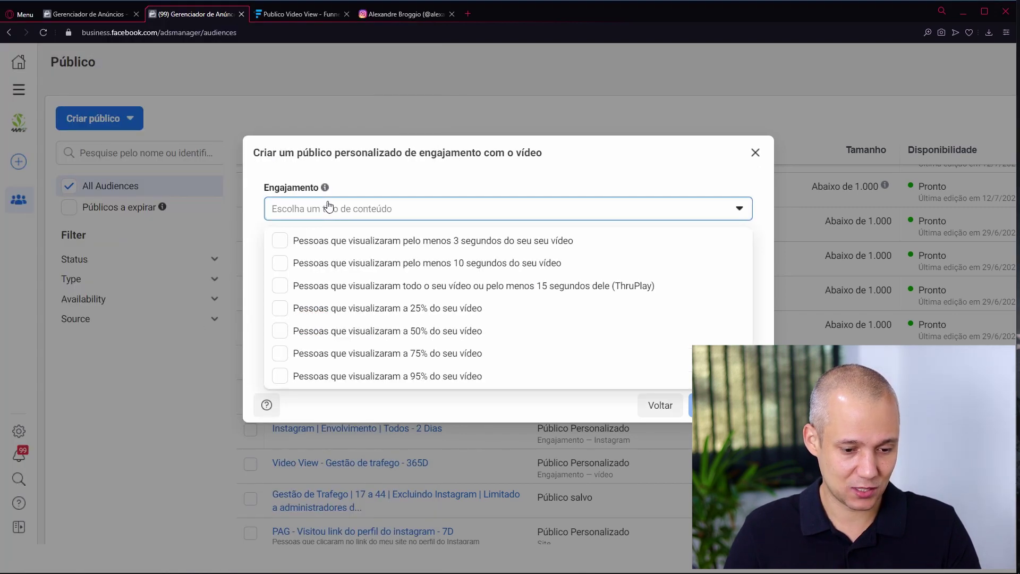
pyautogui.click(321, 355)
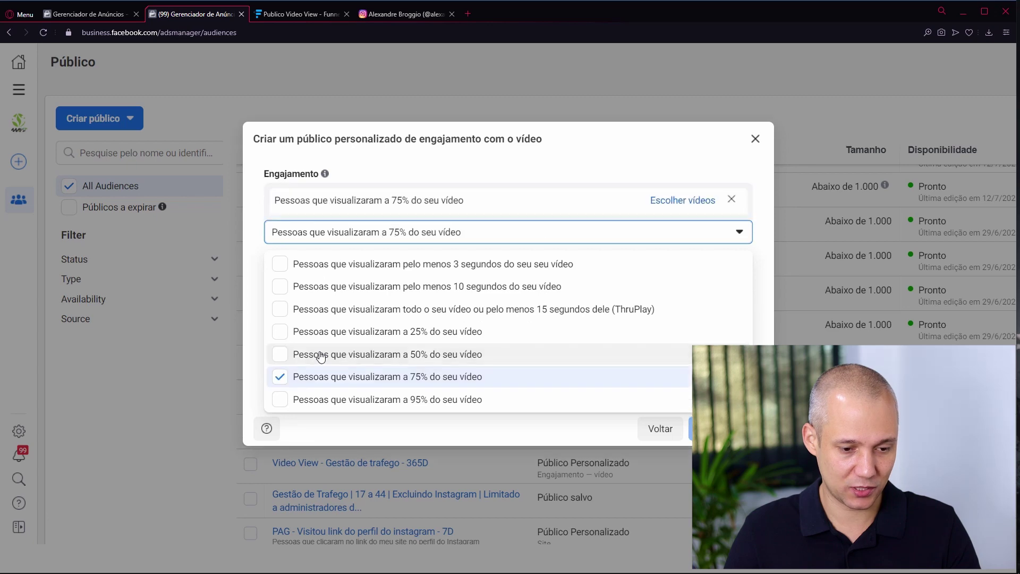
pyautogui.click(544, 172)
pyautogui.moveTo(321, 277); pyautogui.dragTo(257, 287)
pyautogui.write('30')
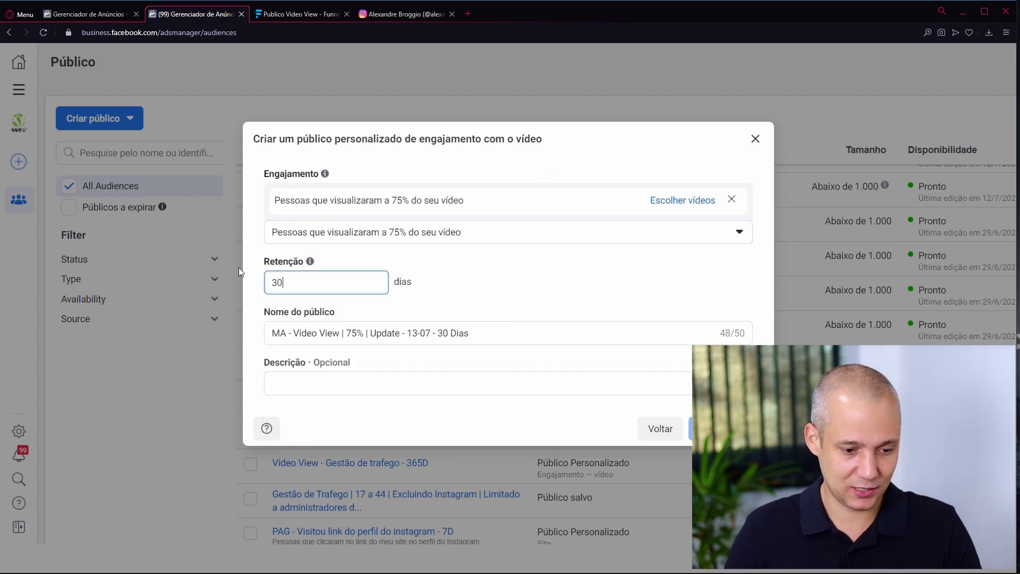
pyautogui.click(558, 248)
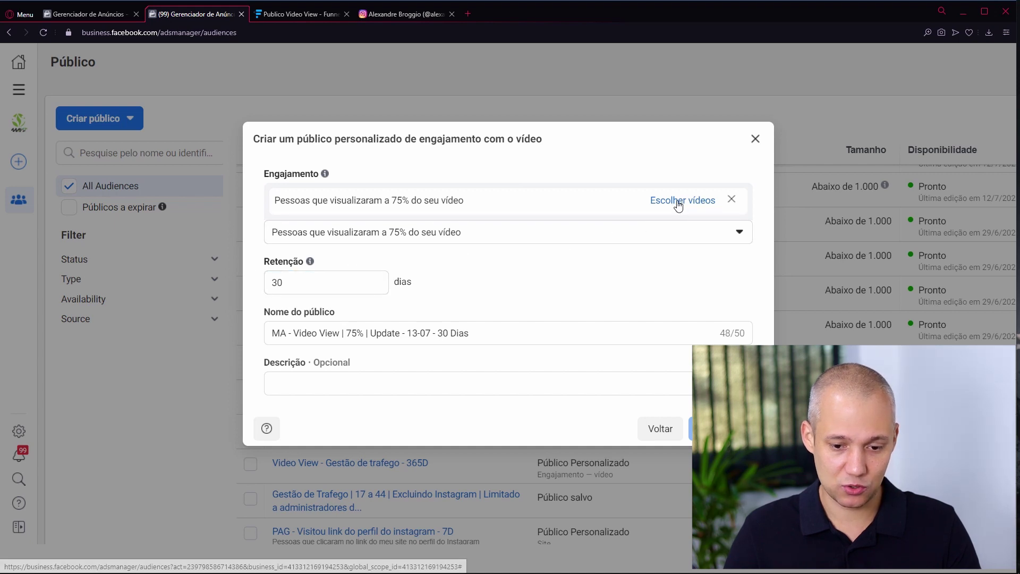
# - Open the video selection for the engagement with people who viewed 75% of the video
pyautogui.click(678, 205)
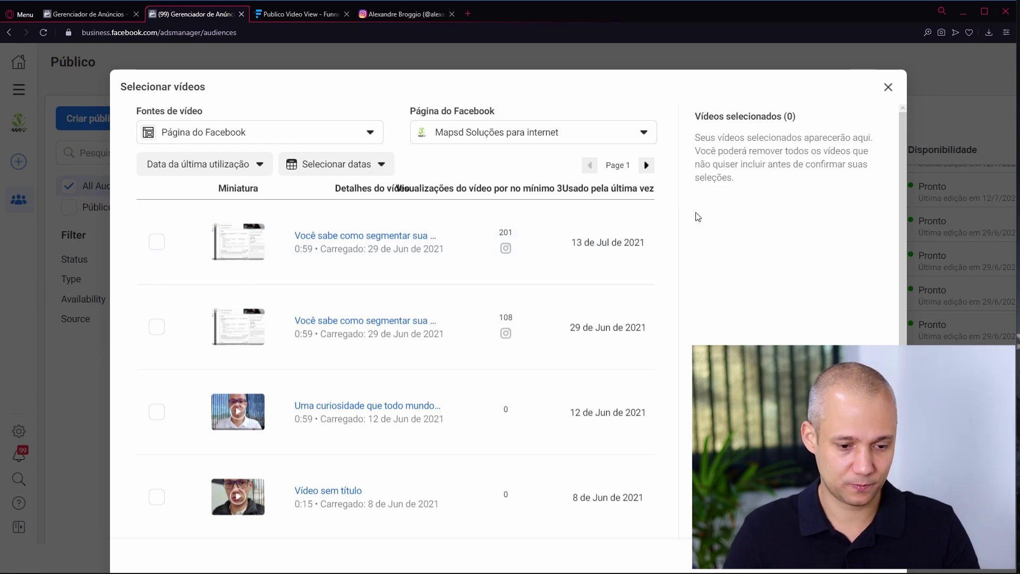
pyautogui.hotkey('ctrl', '-')
pyautogui.hotkey('ctrl', '-')
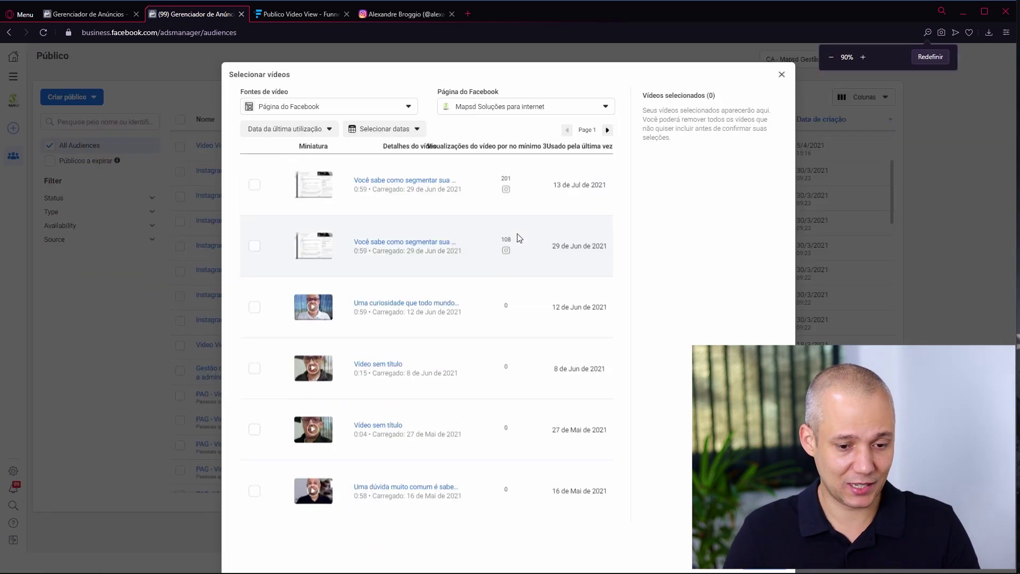
pyautogui.click(253, 186)
pyautogui.click(255, 245)
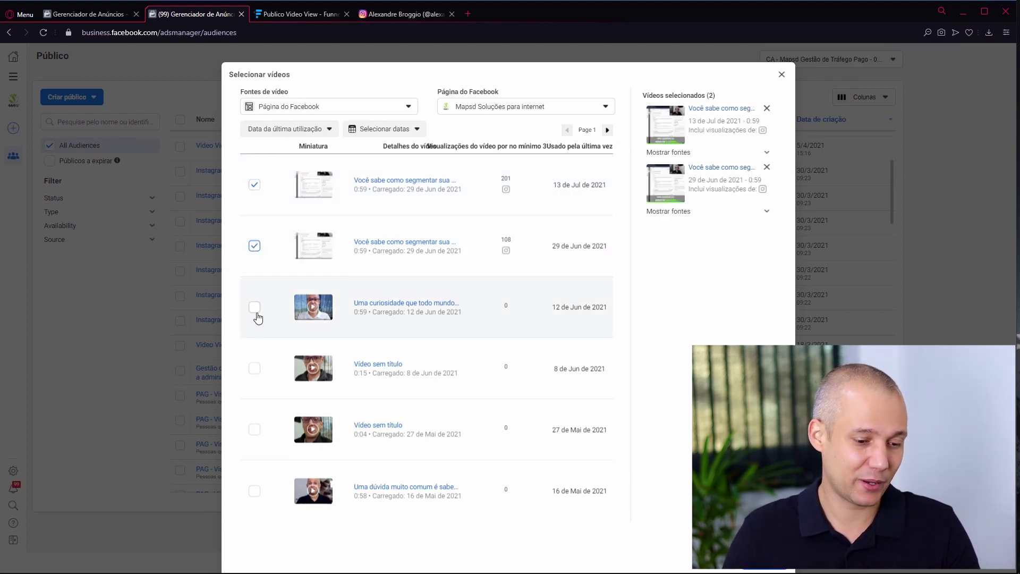
pyautogui.click(255, 308)
pyautogui.hotkey('alt', 'Tab')
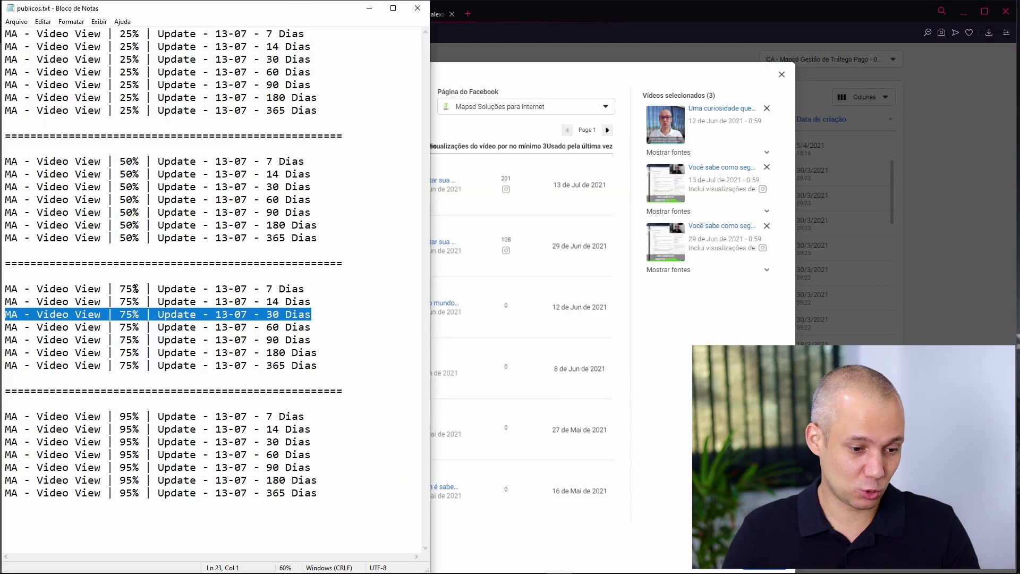
pyautogui.click(663, 336)
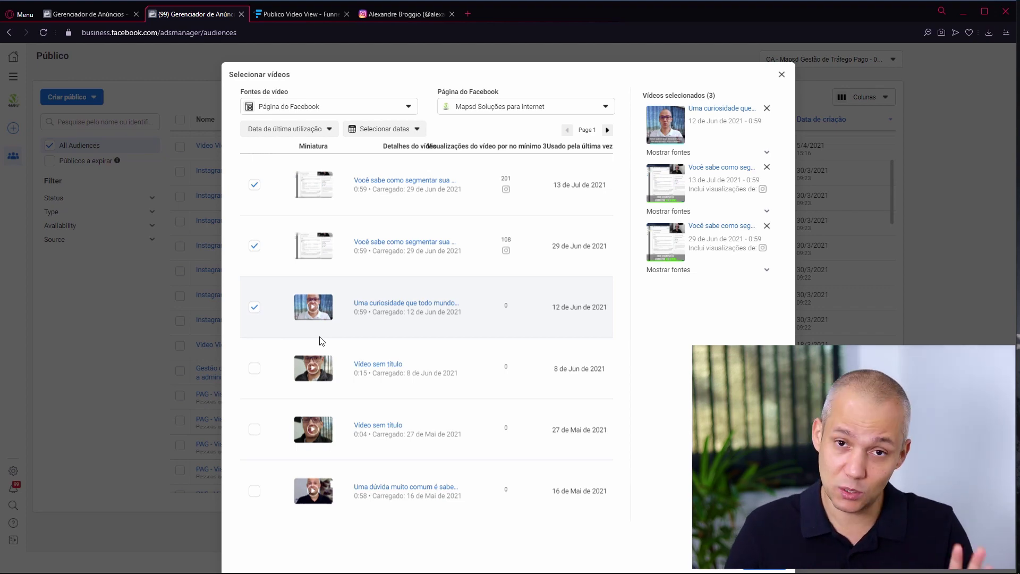
pyautogui.click(254, 306)
pyautogui.click(254, 245)
pyautogui.click(255, 186)
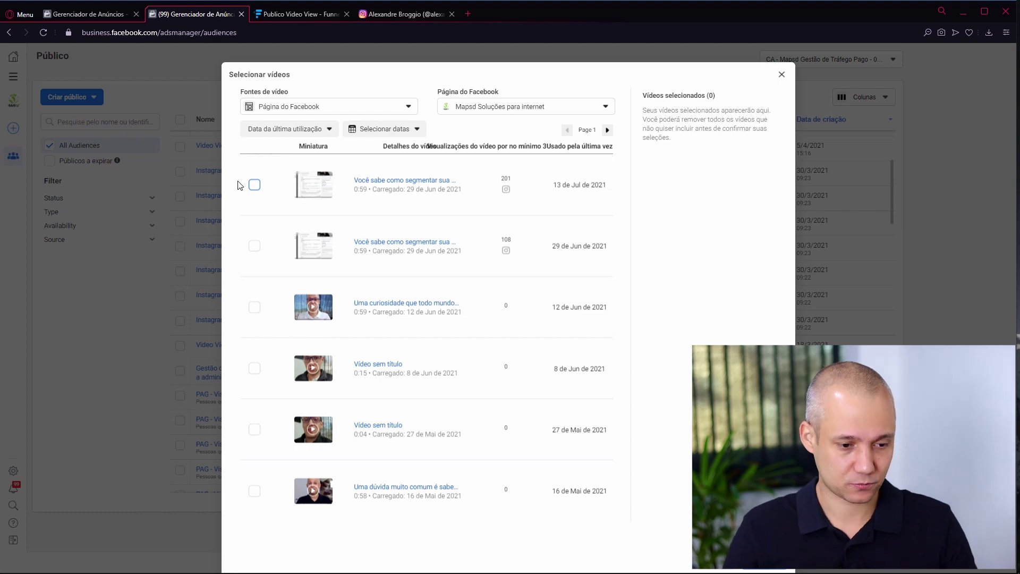
# - Select every Facebook page video on page 1 except "Uma curiosidade que todo mundo...", plus the 16 May 2021 video on page 2
pyautogui.click(254, 185)
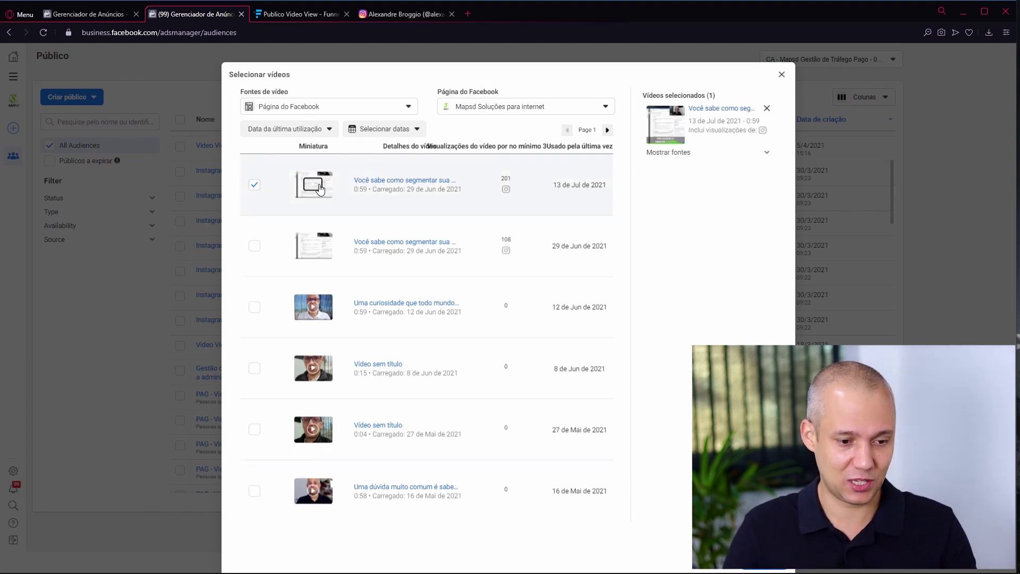
pyautogui.click(255, 245)
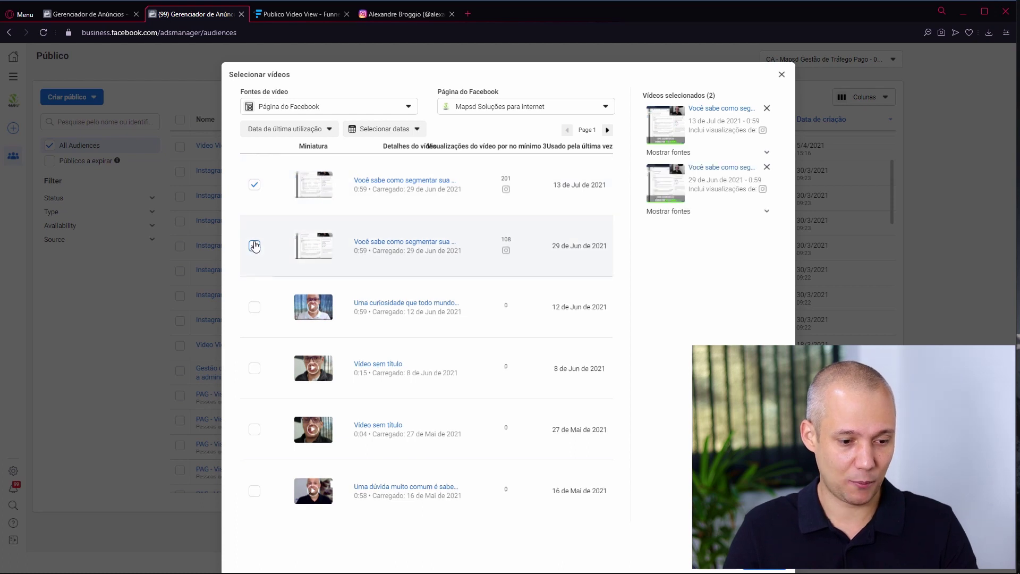
pyautogui.press('Tab')
pyautogui.press('space')
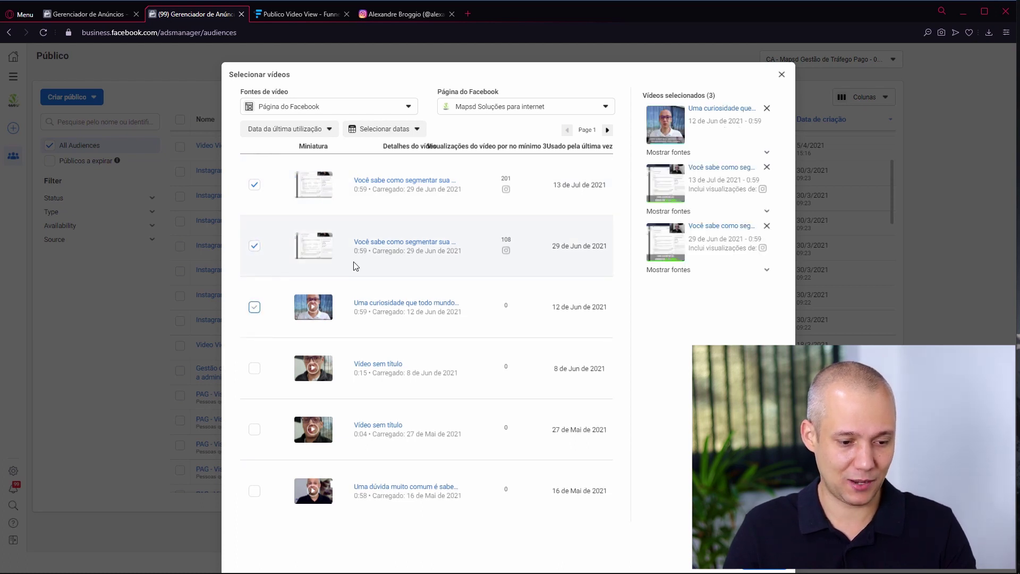
pyautogui.press('Tab')
pyautogui.press('space')
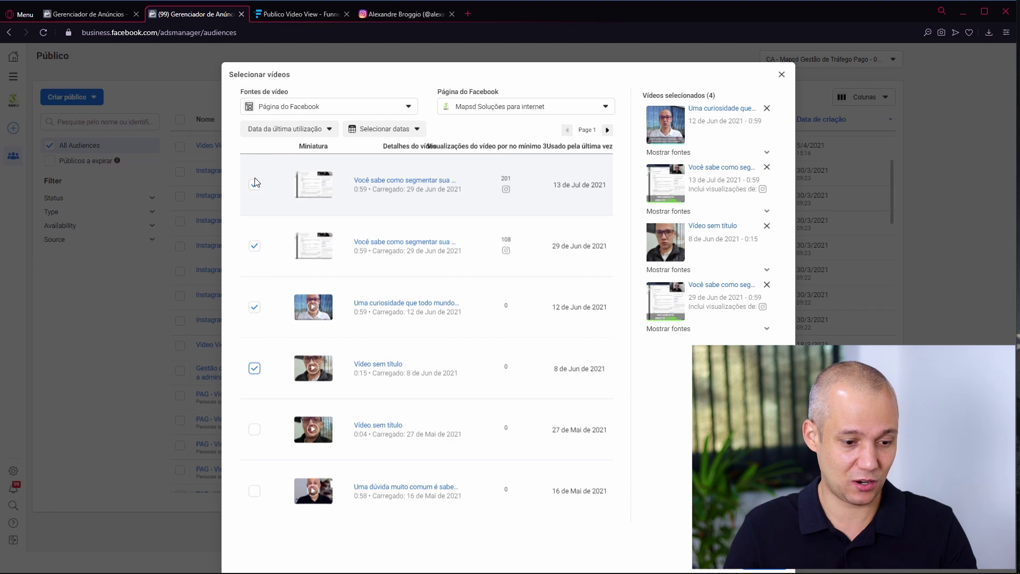
pyautogui.click(254, 369)
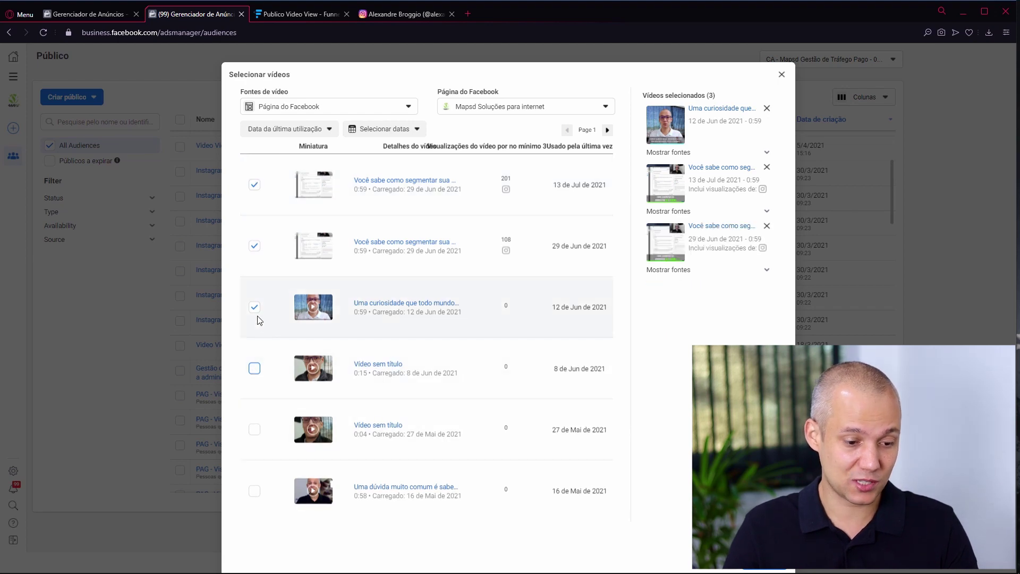
pyautogui.click(254, 306)
pyautogui.press('space')
pyautogui.click(253, 186)
pyautogui.click(254, 186)
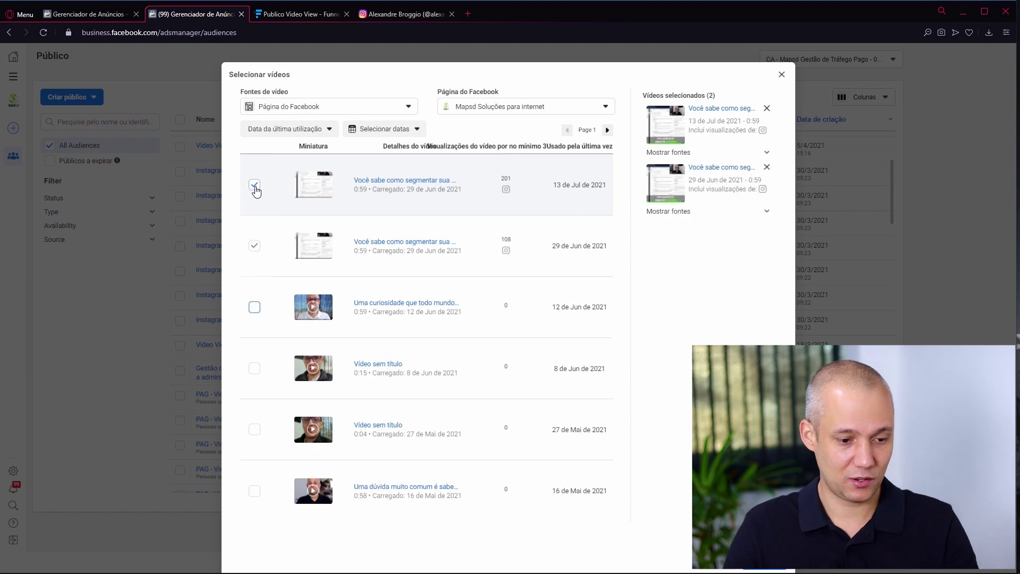
pyautogui.click(607, 130)
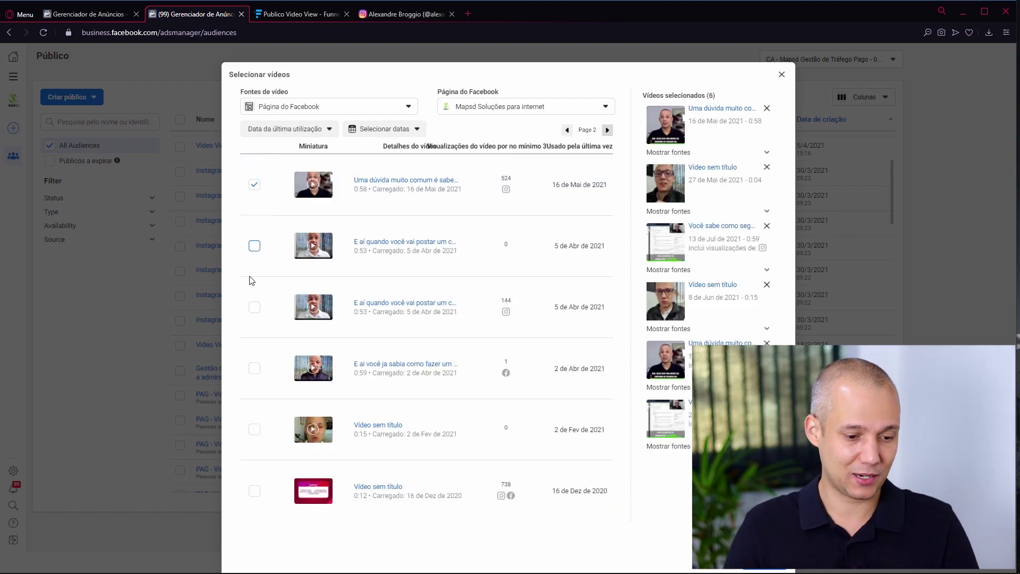
pyautogui.click(254, 246)
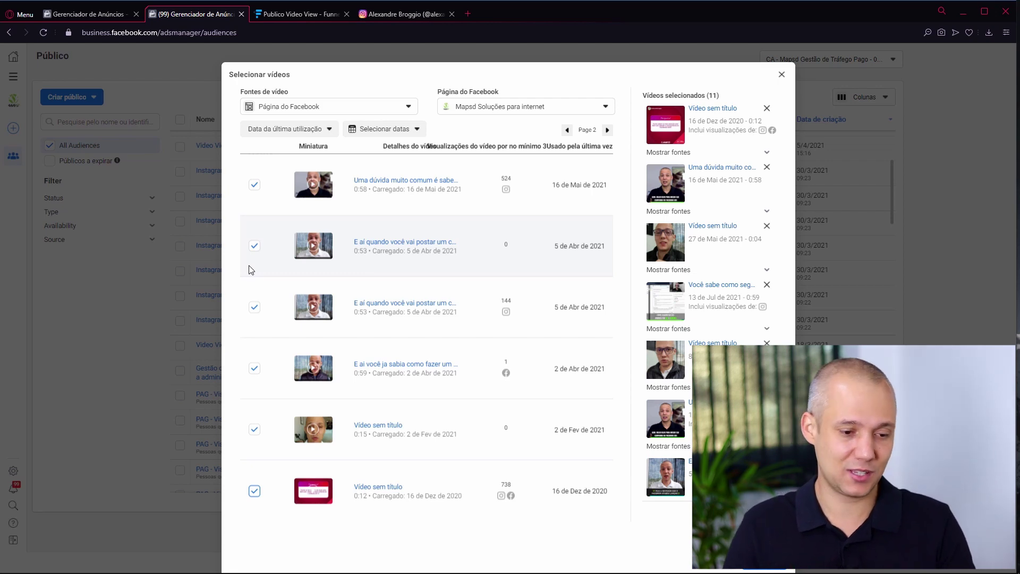
pyautogui.click(254, 185)
pyautogui.click(256, 187)
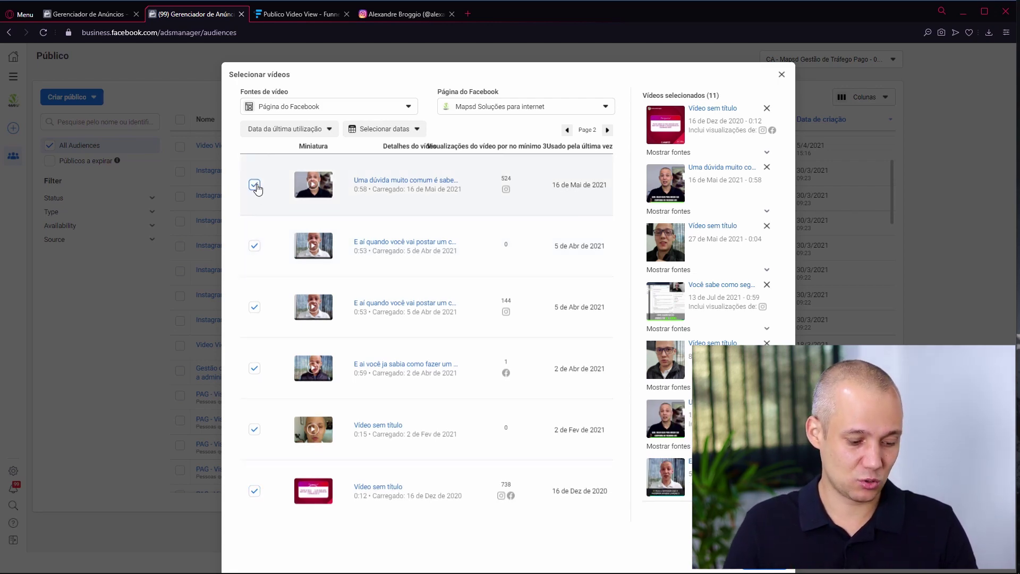
pyautogui.press('Tab')
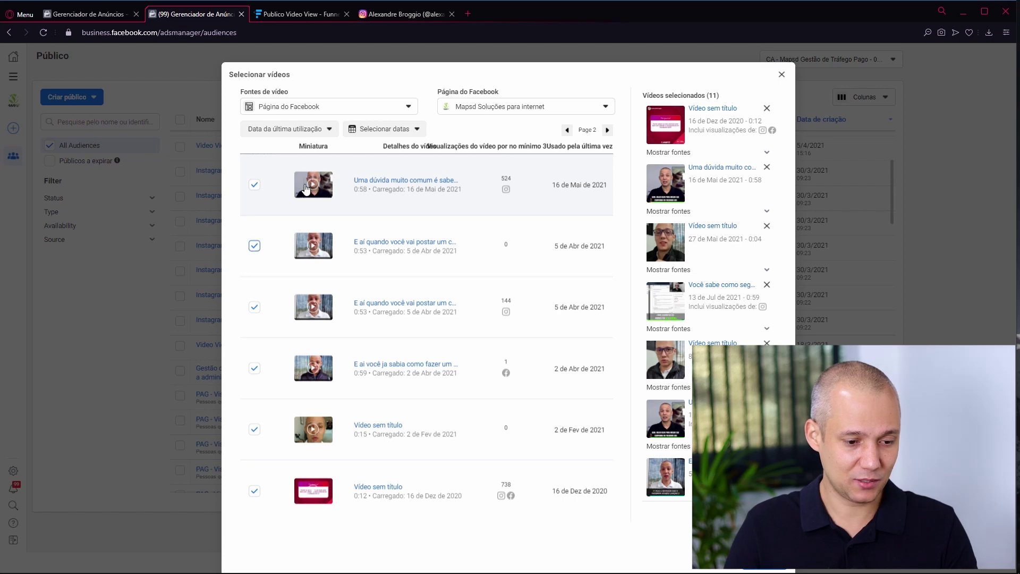
pyautogui.press('space')
pyautogui.press('Tab')
pyautogui.press('space')
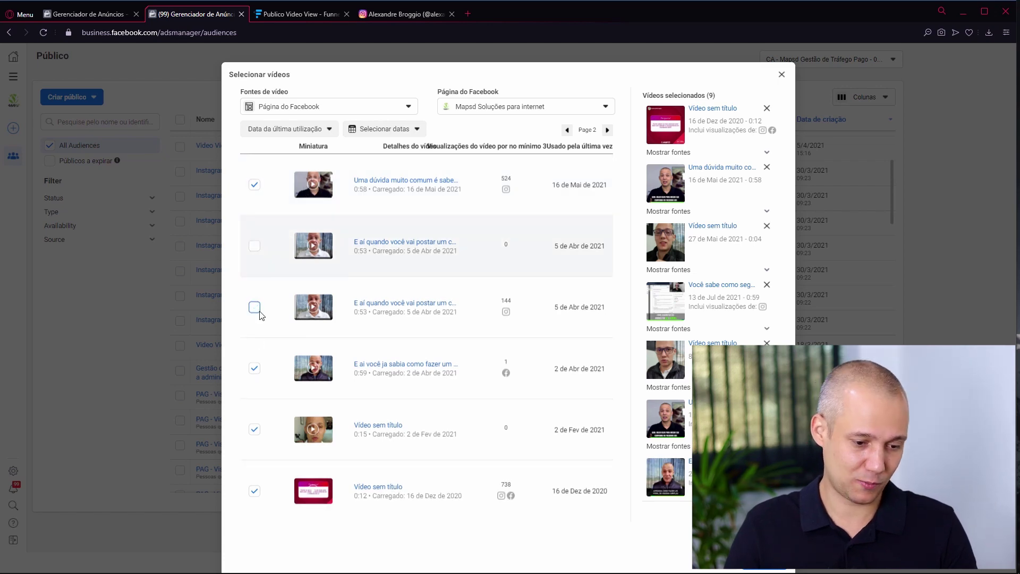
pyautogui.click(254, 365)
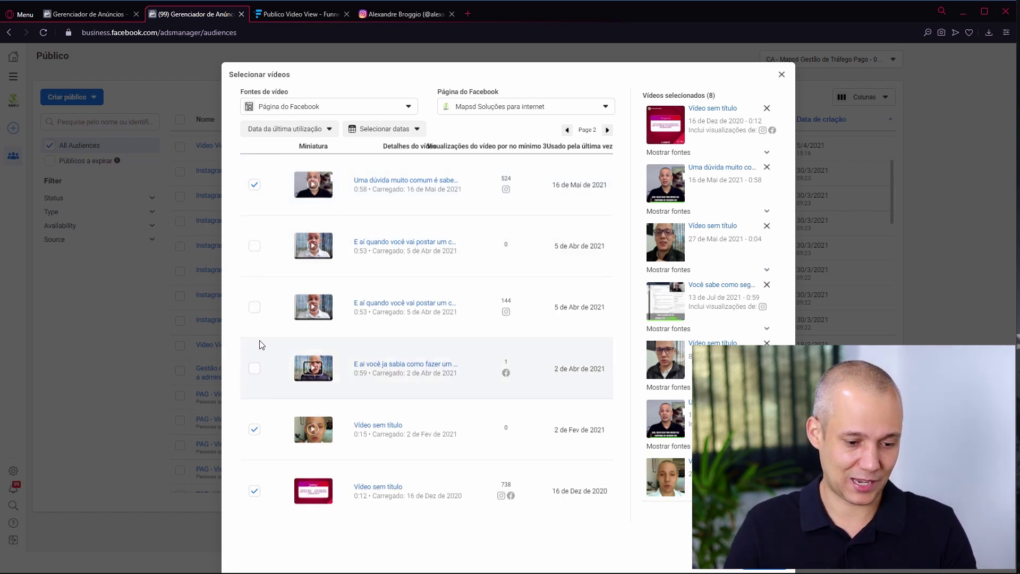
pyautogui.press('Tab')
pyautogui.press('space')
pyautogui.press('Tab')
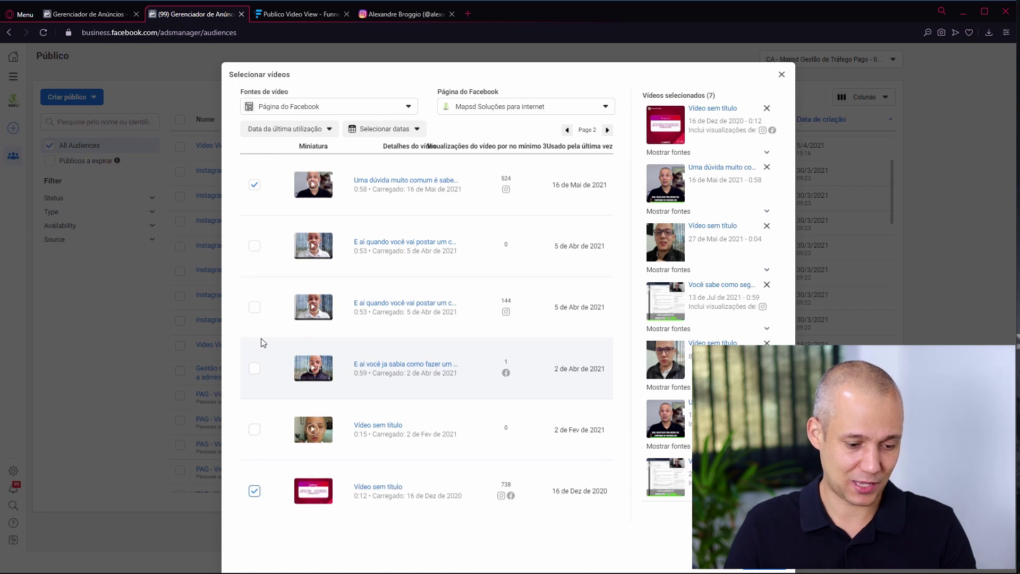
pyautogui.press('space')
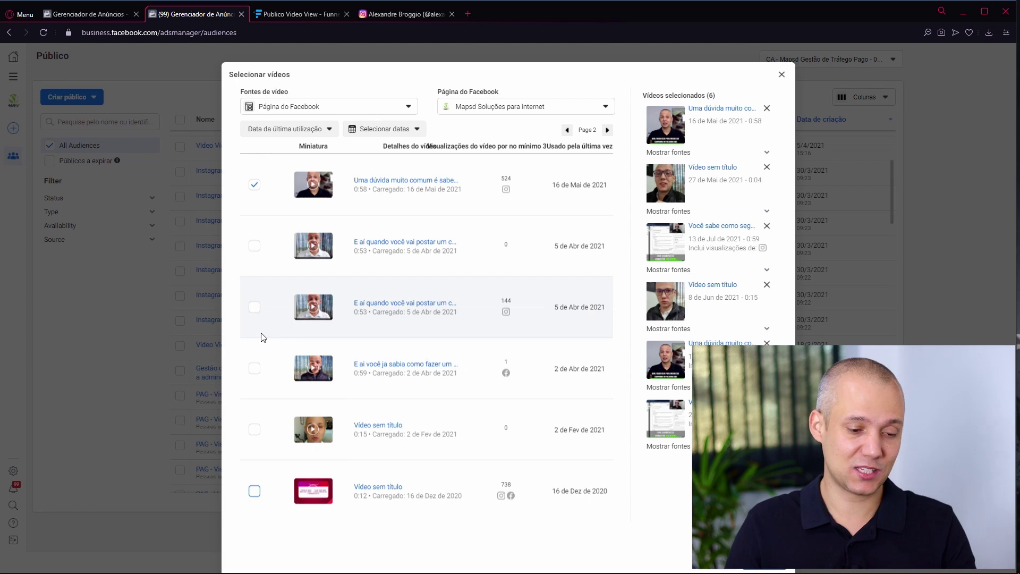
# - Switch the video source to the Instagram business profile and select all the videos on its first page
pyautogui.click(280, 110)
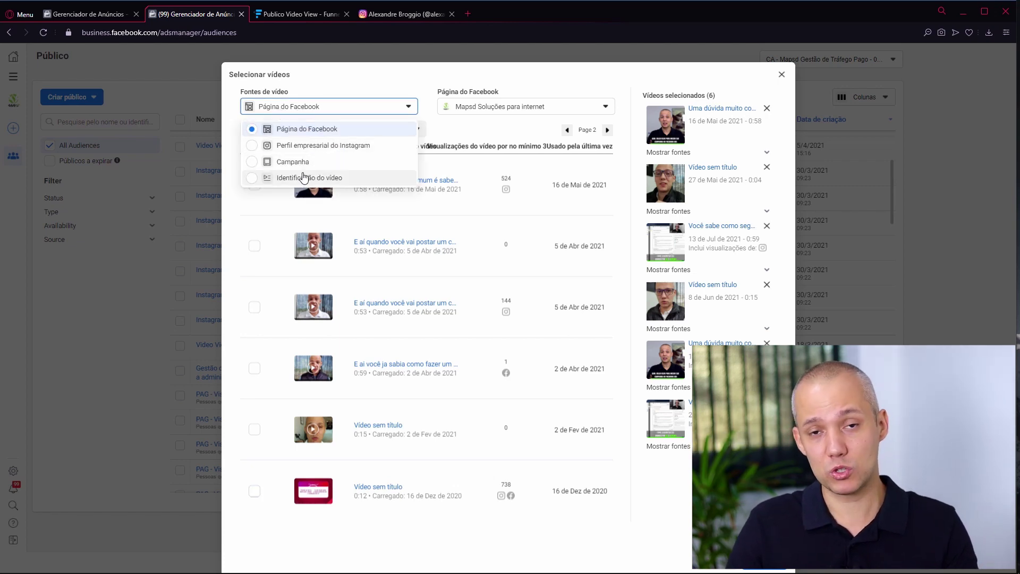
pyautogui.click(294, 148)
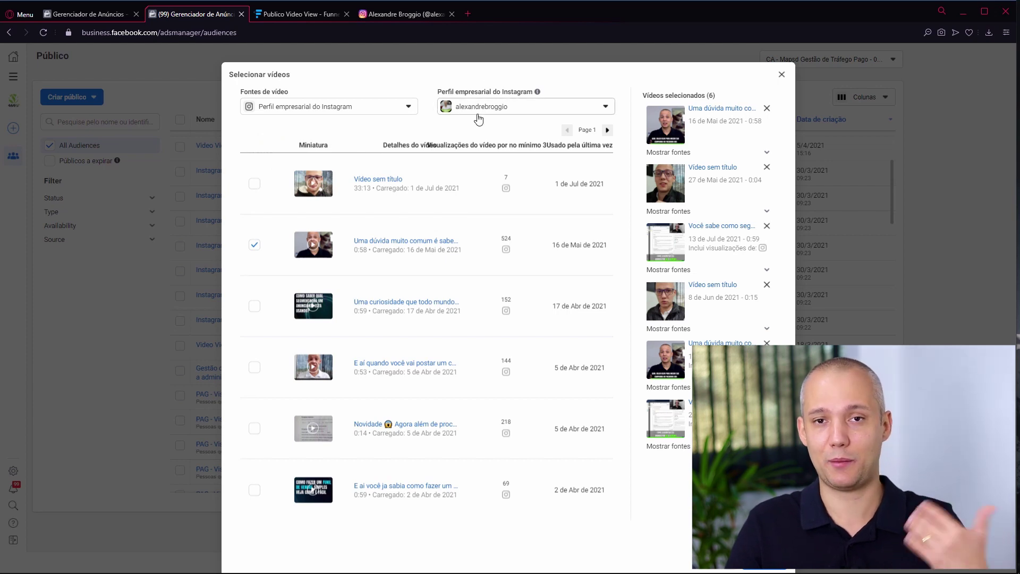
pyautogui.click(255, 184)
pyautogui.click(254, 306)
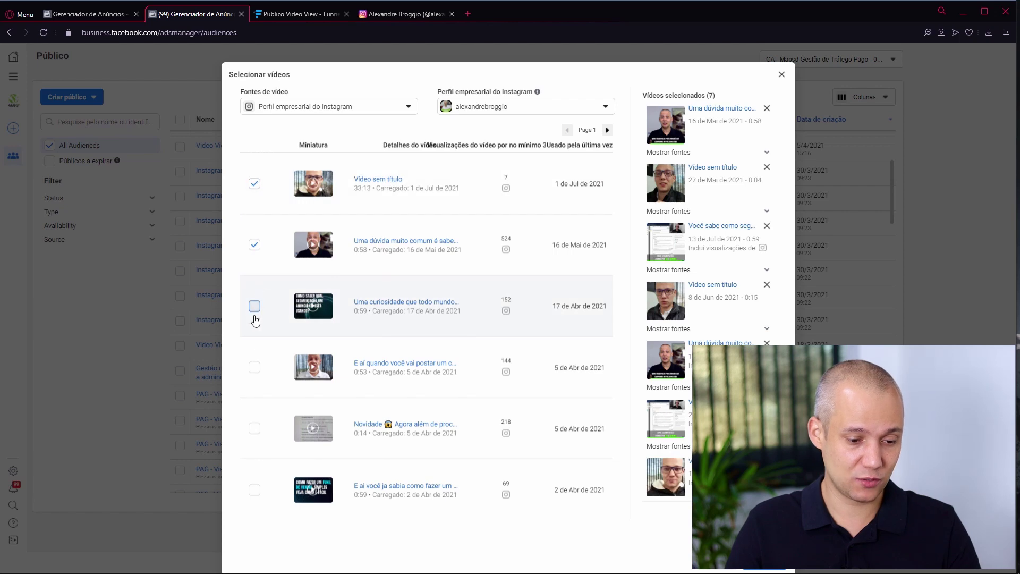
pyautogui.click(255, 367)
pyautogui.click(254, 489)
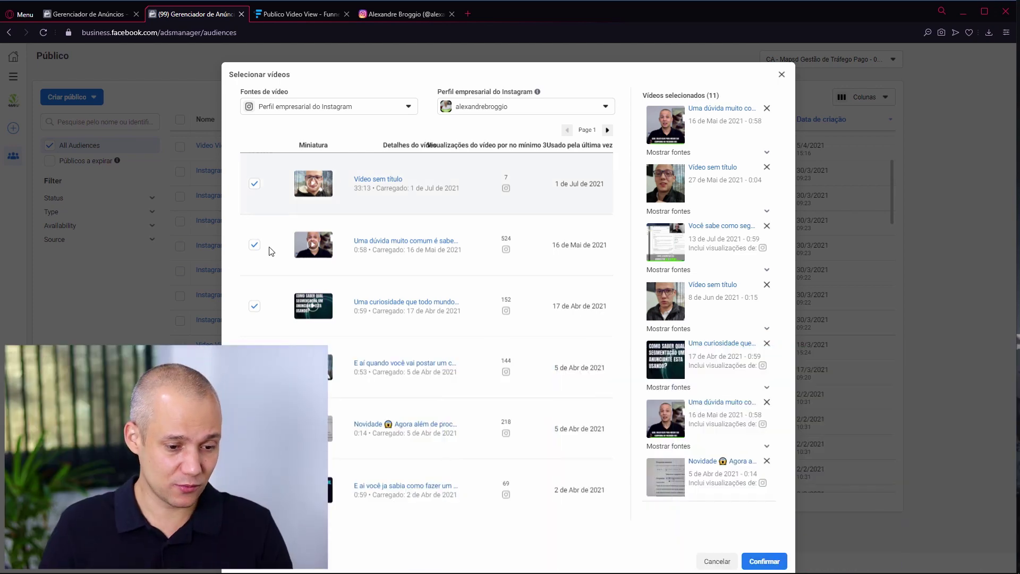
# - Create the custom audience with the selected videos and check its size status in the audience list
pyautogui.click(774, 566)
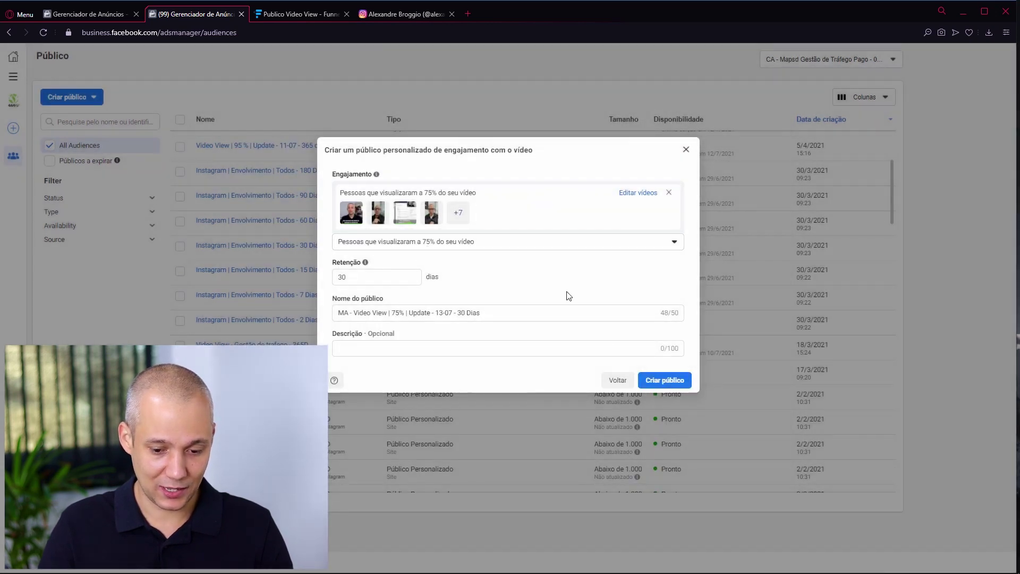
pyautogui.click(671, 383)
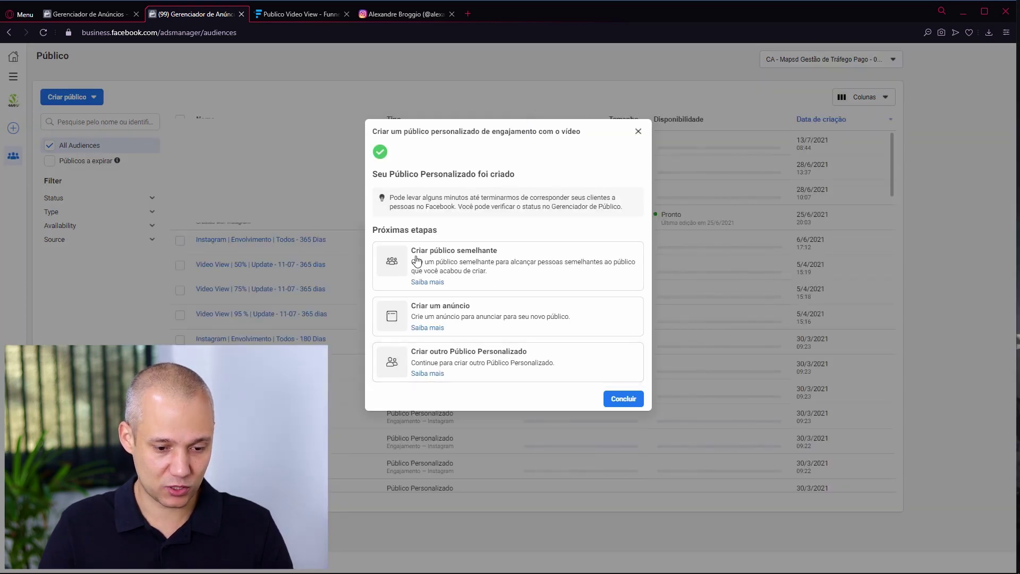
pyautogui.click(624, 399)
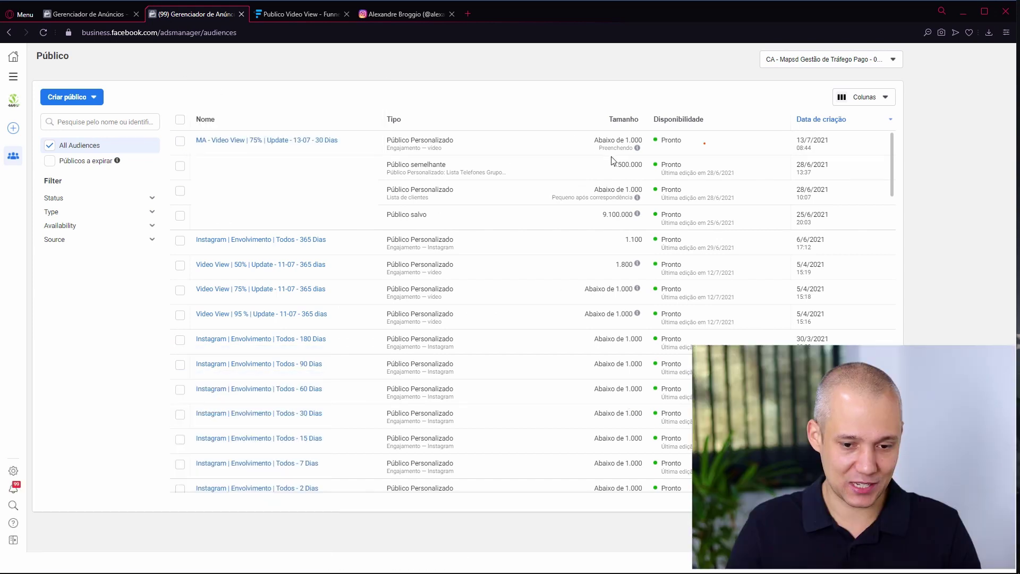
pyautogui.moveTo(603, 149); pyautogui.dragTo(633, 153)
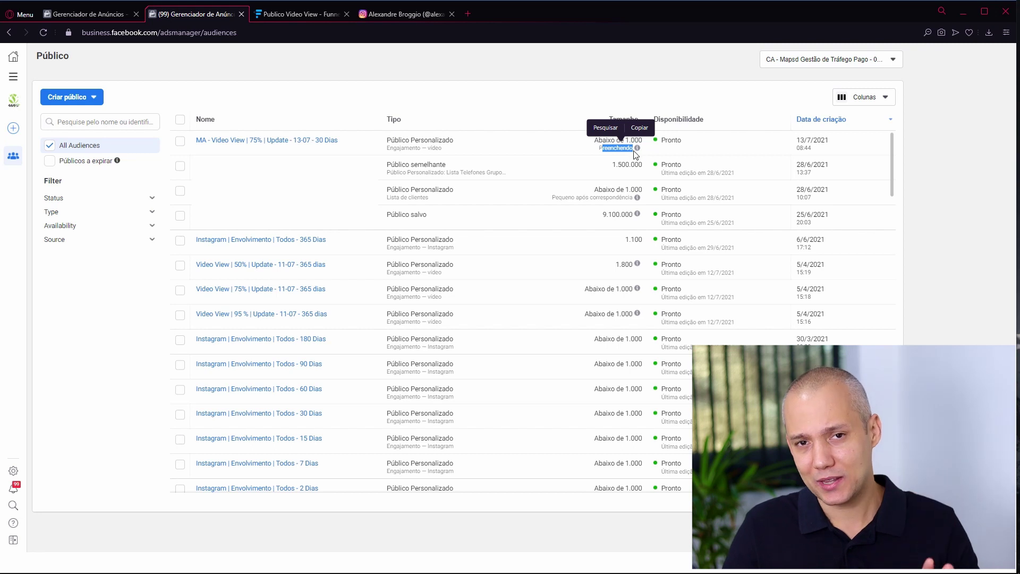
pyautogui.moveTo(637, 154)
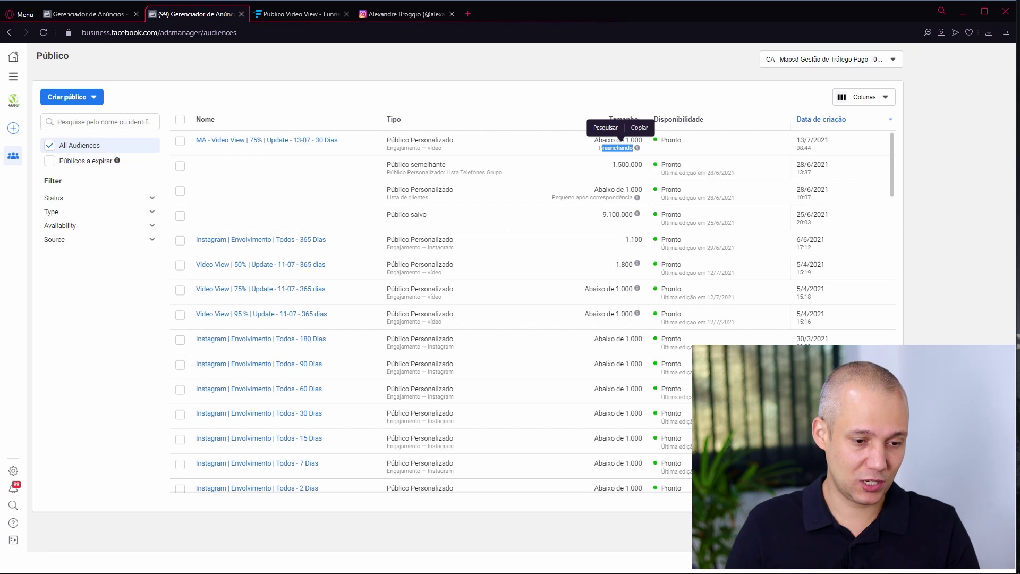
# - Edit the new 75% video view audience and add the Facebook page video "Uma curiosidade que todo mundo..." from 12 June 2021
pyautogui.click(250, 141)
pyautogui.click(608, 252)
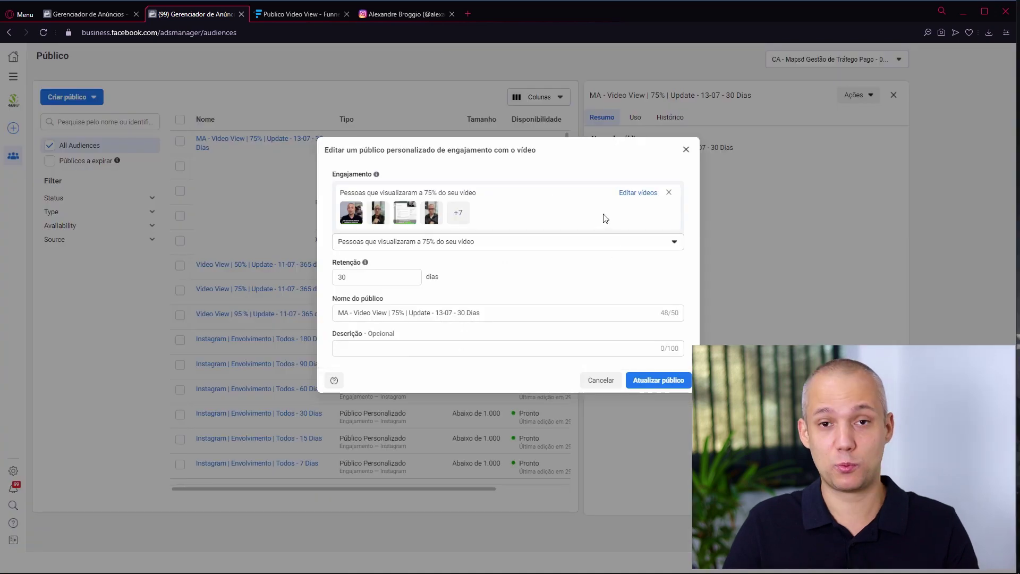
pyautogui.click(638, 193)
pyautogui.click(255, 308)
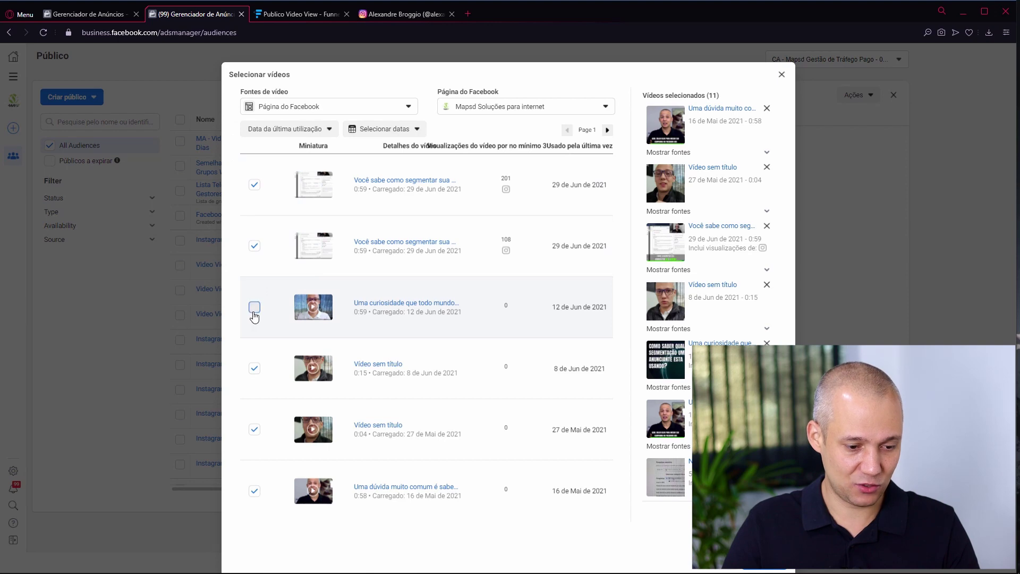
pyautogui.click(307, 107)
pyautogui.click(347, 89)
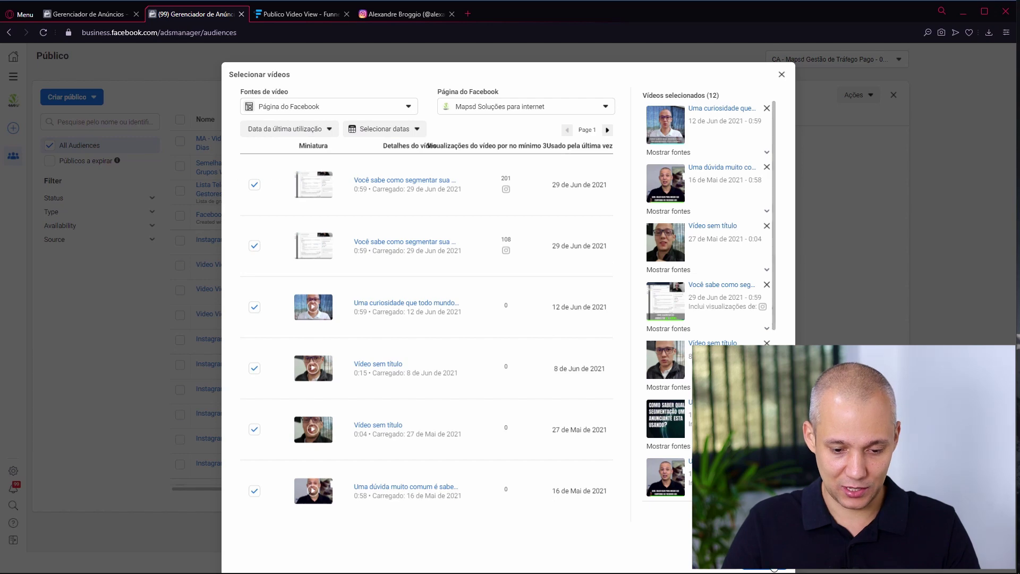
pyautogui.click(778, 570)
# - Set the update date in the audience name to 14-07 and update the audience
pyautogui.click(443, 312)
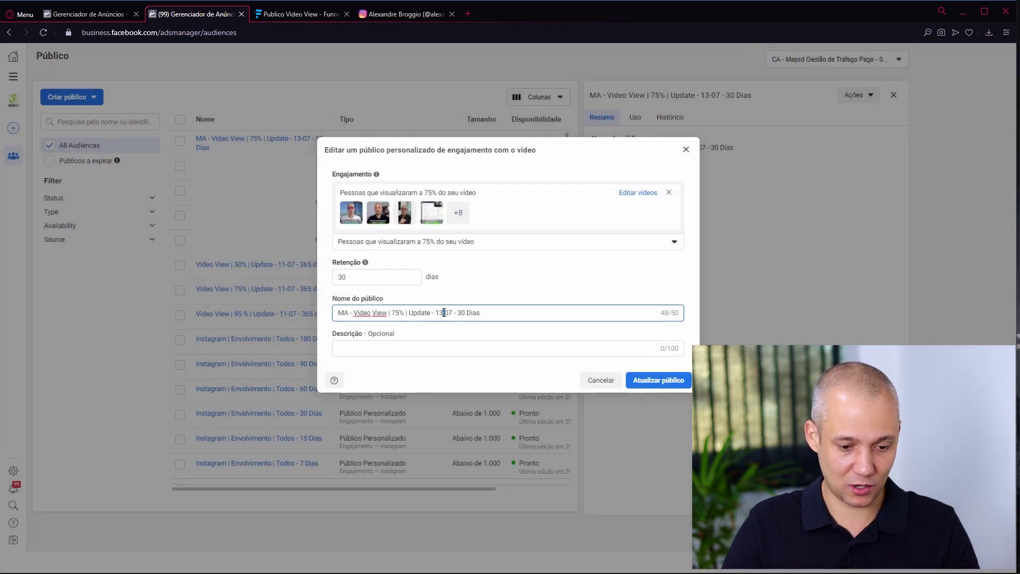
pyautogui.write('14')
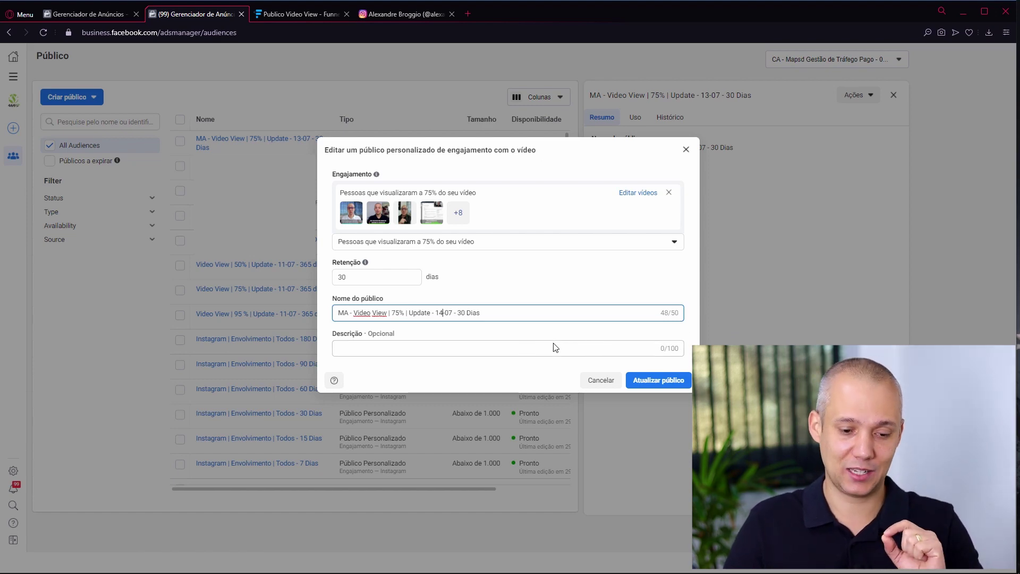
pyautogui.click(683, 380)
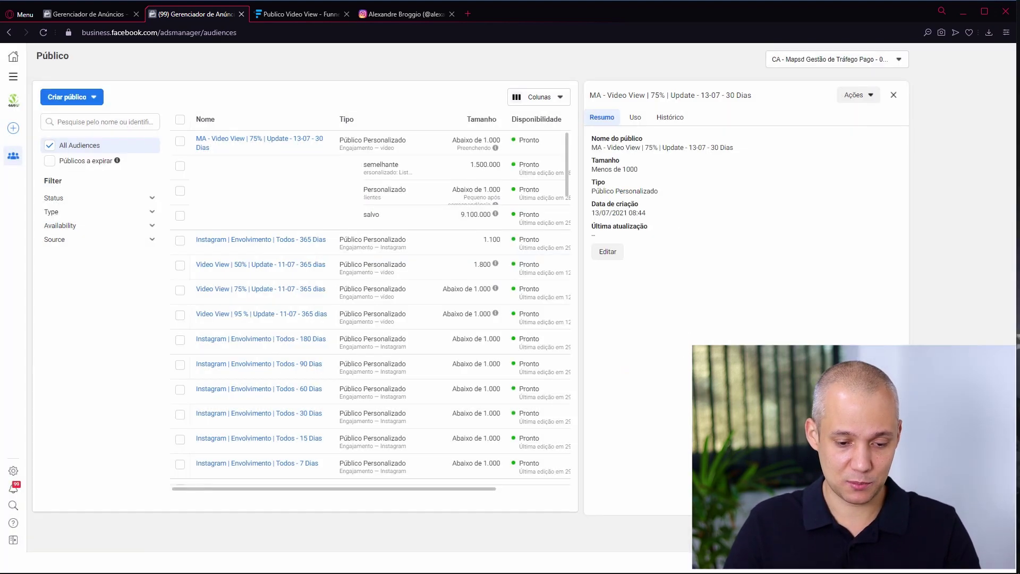
# - Close the audience details and check the size status of the updated 75% video view audience in the list
pyautogui.click(895, 95)
pyautogui.moveTo(603, 148); pyautogui.dragTo(641, 158)
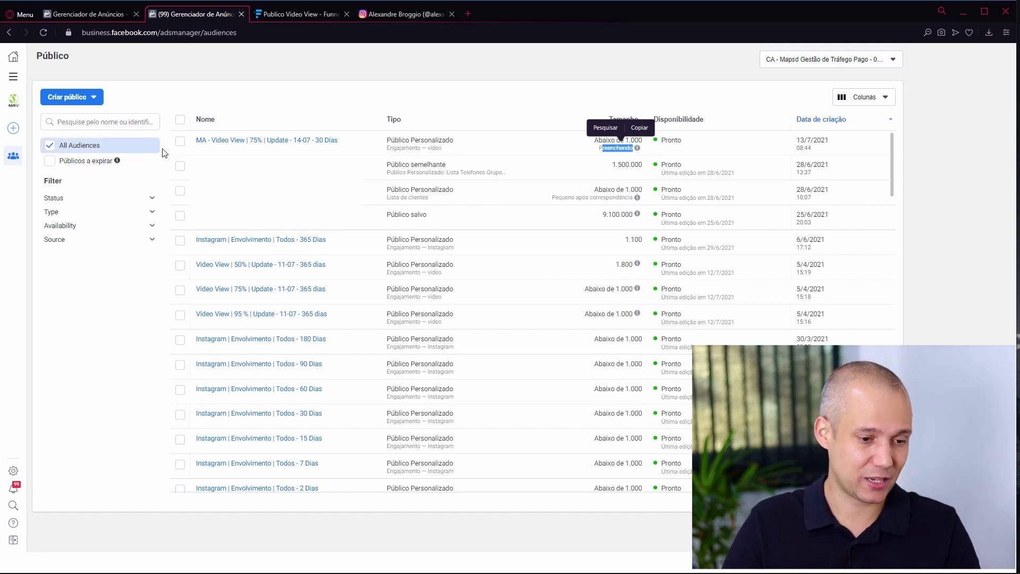
# - Review the lookalike audience options with the 75% video view audience as the source, and close the form without creating one
pyautogui.click(180, 142)
pyautogui.hotkey('ctrl', '+')
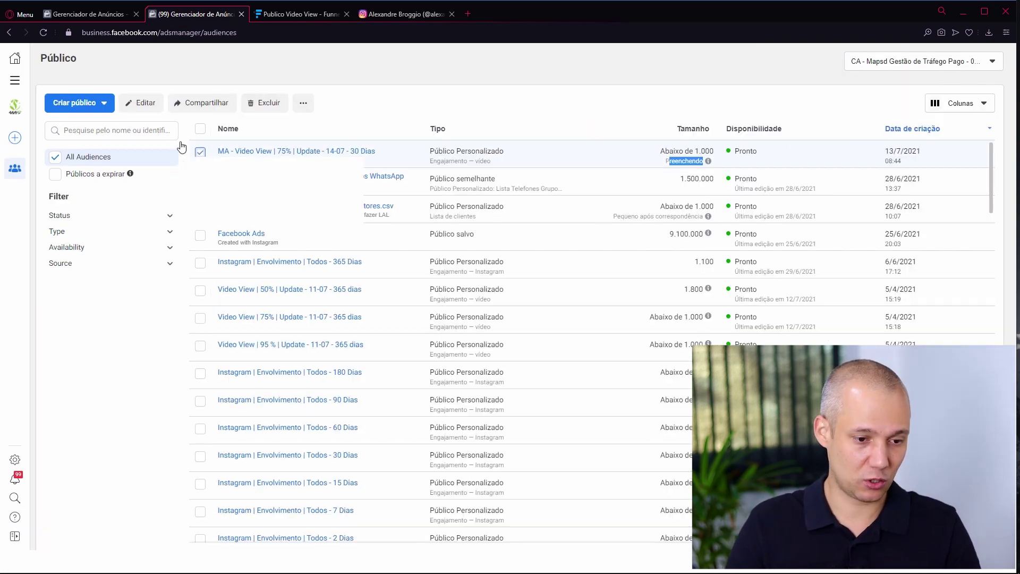
pyautogui.click(303, 104)
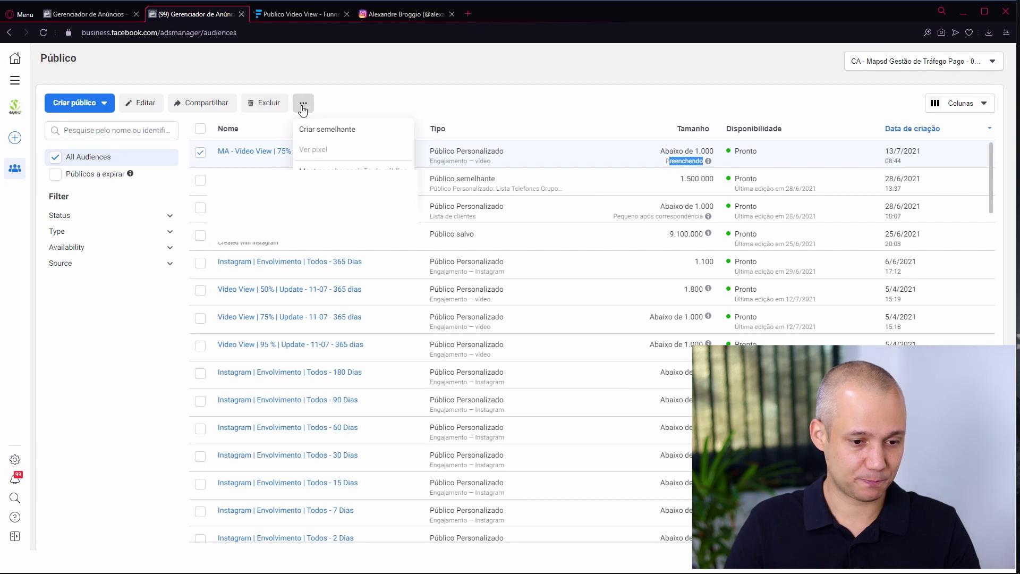
pyautogui.click(322, 130)
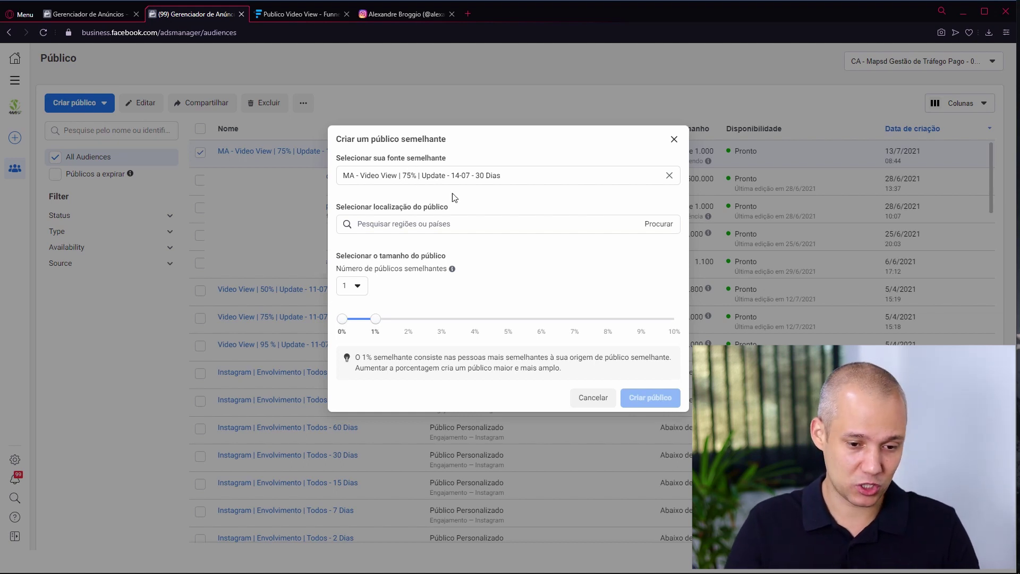
pyautogui.moveTo(381, 321); pyautogui.dragTo(427, 326)
pyautogui.click(675, 140)
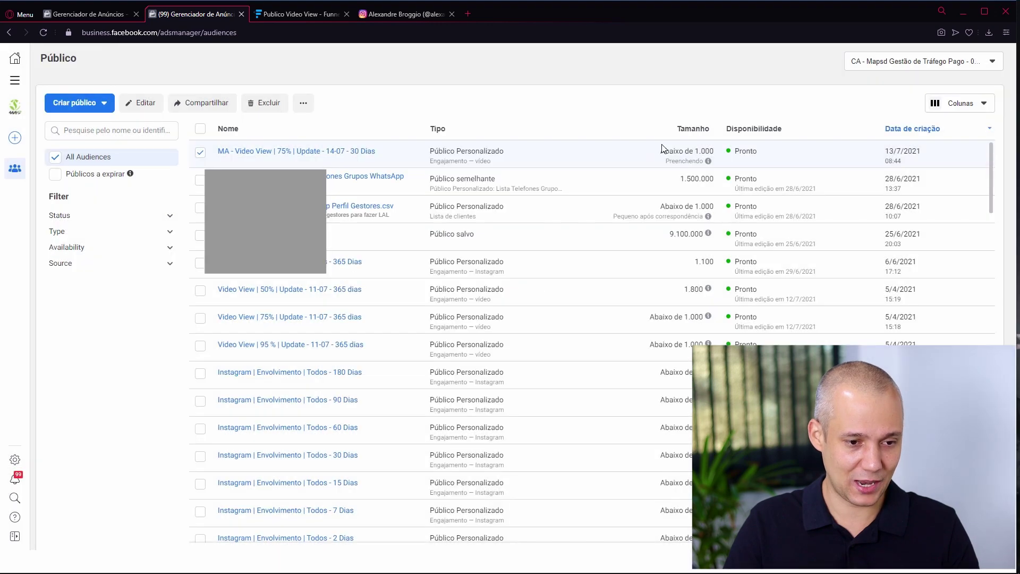
pyautogui.moveTo(365, 157)
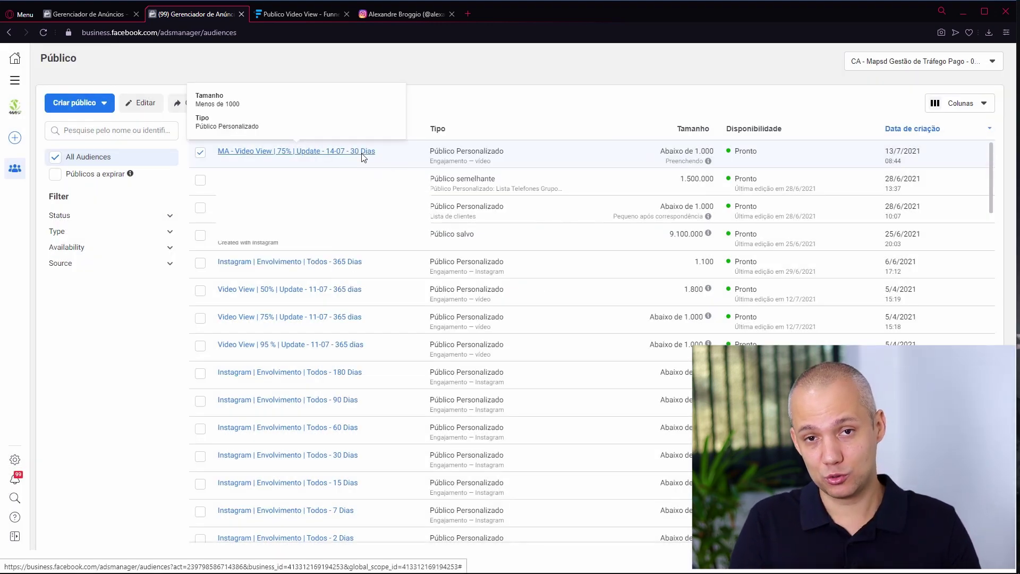
# - Switch to the Publico Video View funnel in Funnelytics and examine the path from Anúncio Interesse X through Video and Publico to the view percentages
pyautogui.click(299, 14)
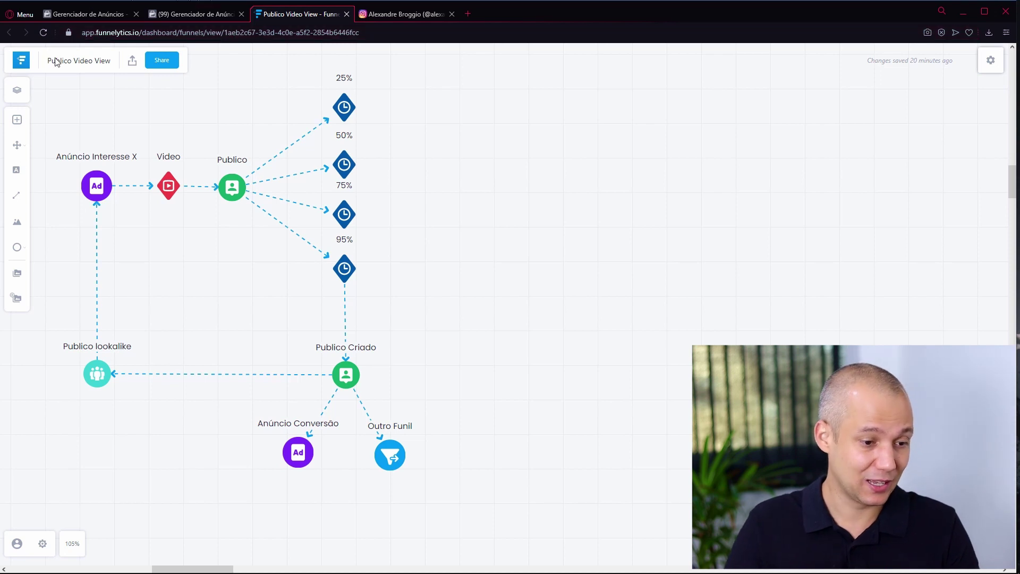
pyautogui.click(96, 180)
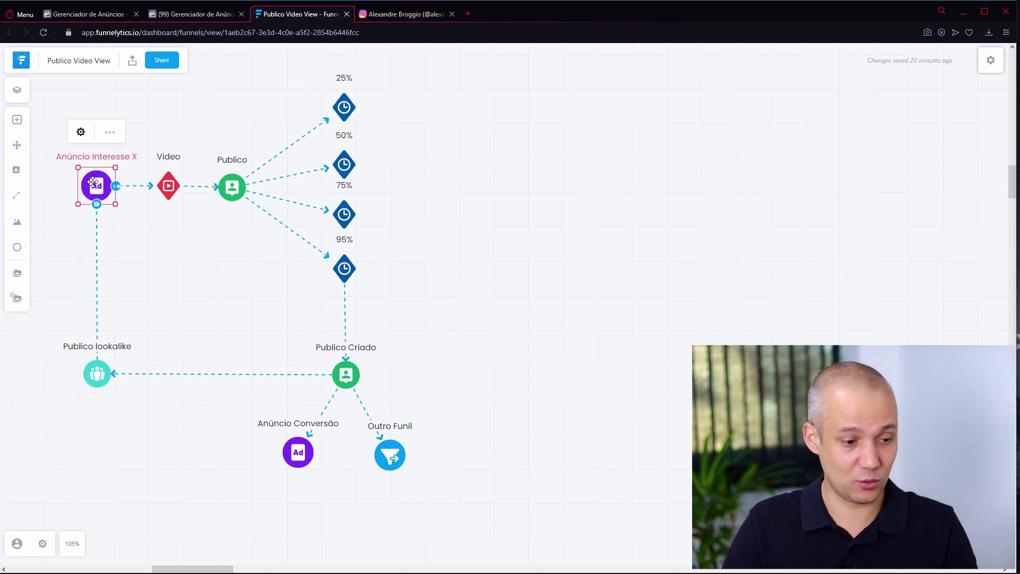
pyautogui.click(167, 185)
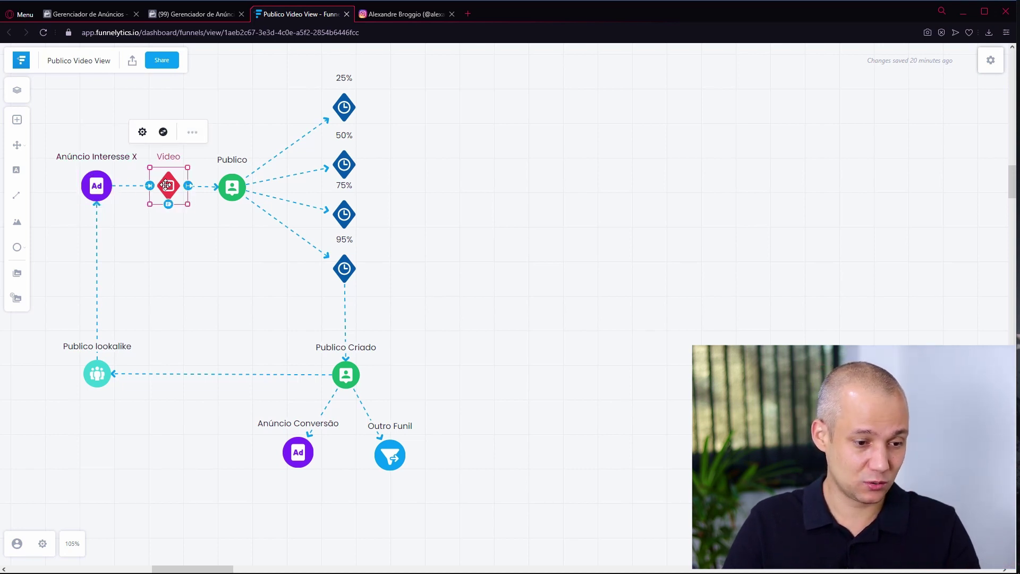
pyautogui.click(230, 192)
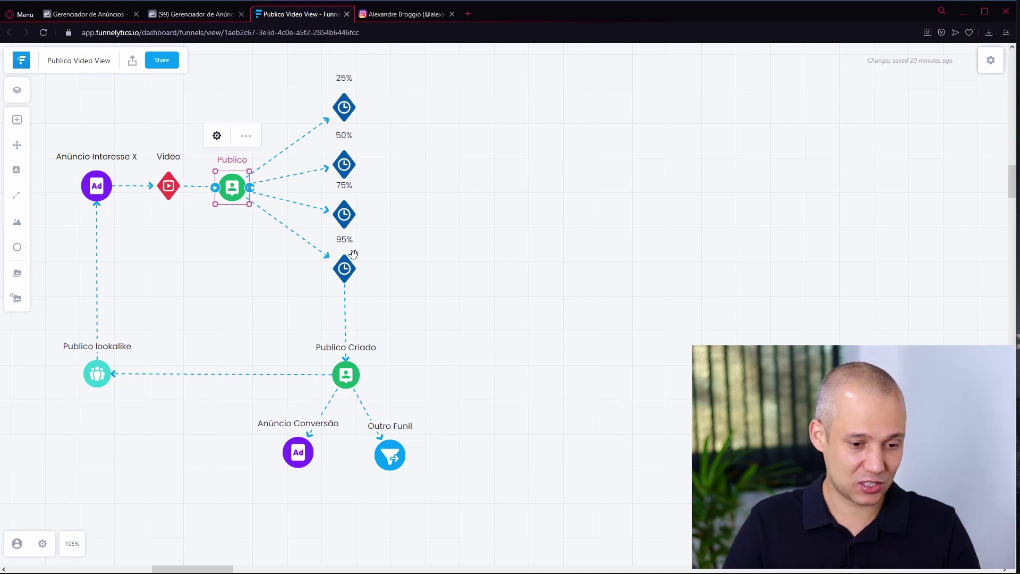
pyautogui.click(352, 113)
pyautogui.click(353, 169)
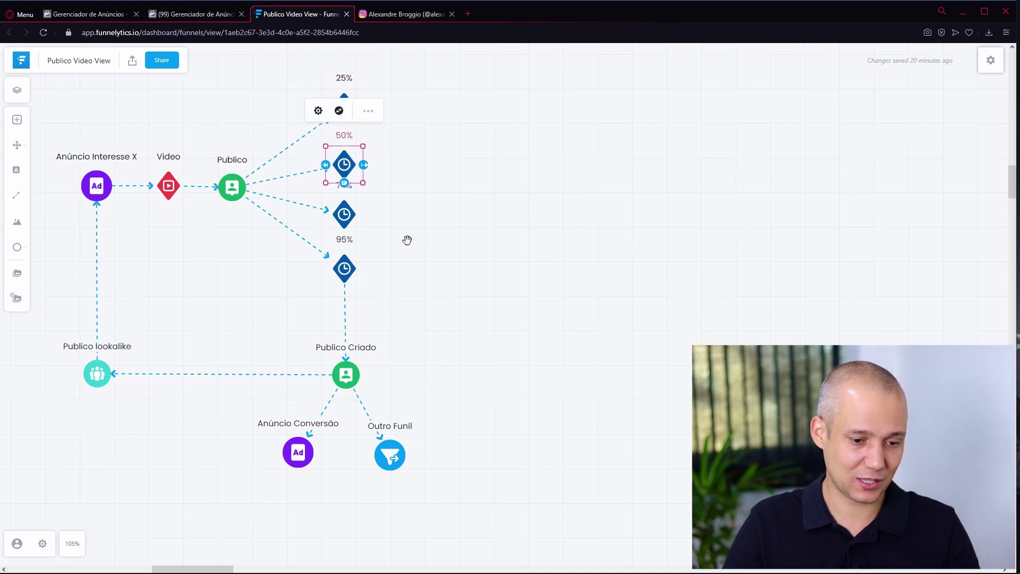
pyautogui.click(345, 269)
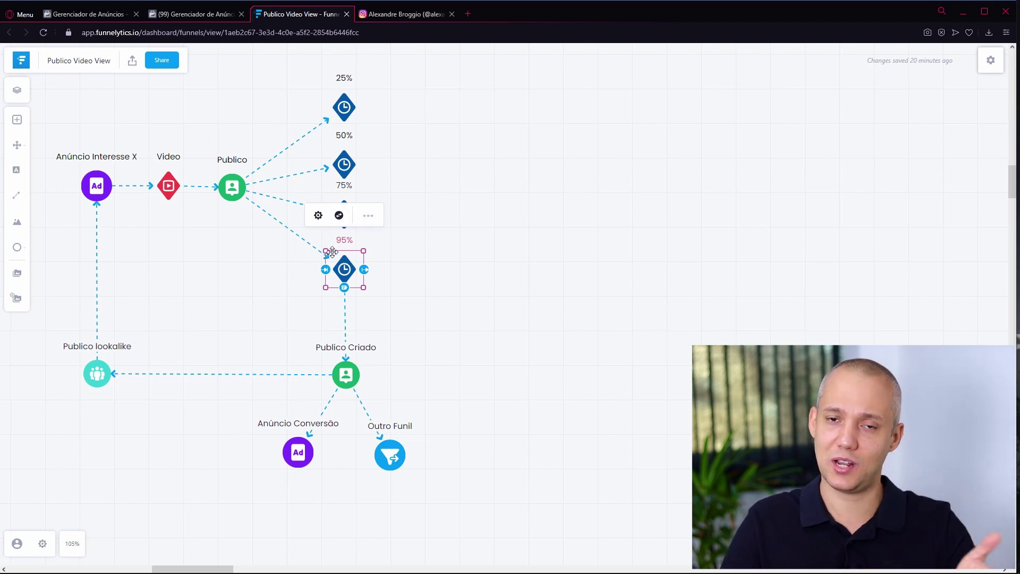
pyautogui.moveTo(318, 242)
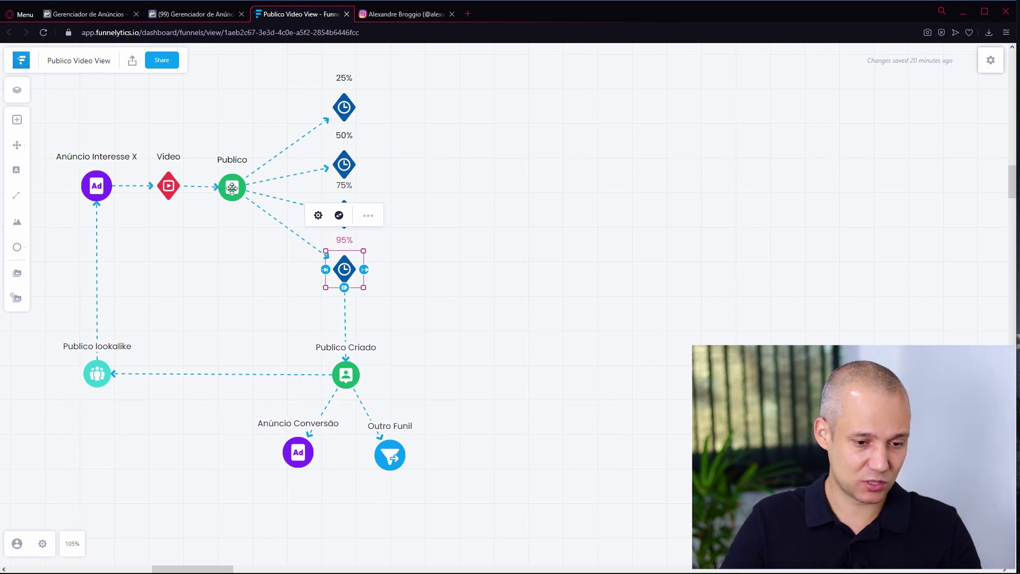
# - Examine how the 95% viewers feed Publico Criado, and its branches to Anúncio Conversão, Outro Funil and Publico lookalike
pyautogui.click(420, 120)
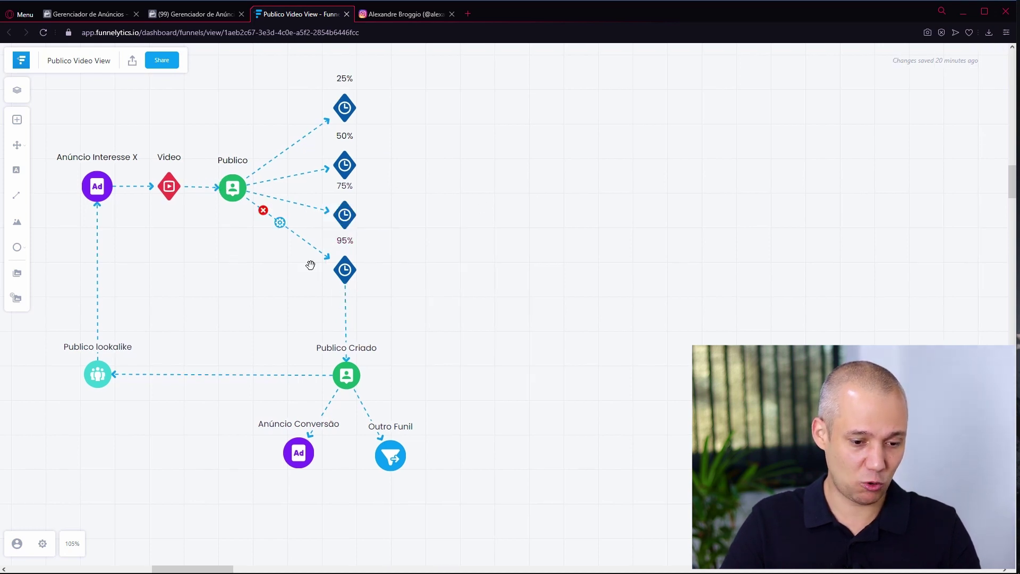
pyautogui.click(348, 272)
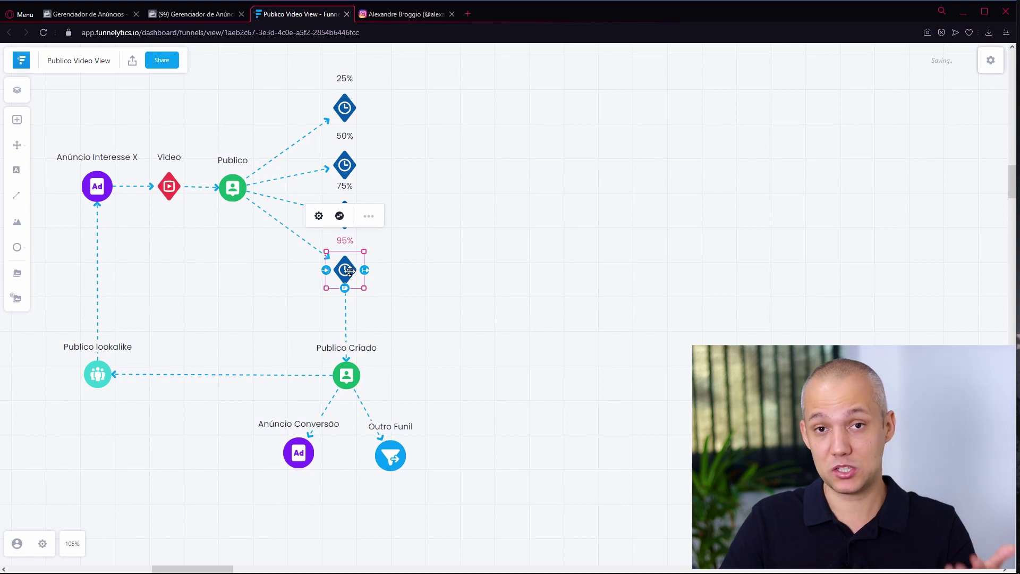
pyautogui.moveTo(379, 220); pyautogui.dragTo(384, 221)
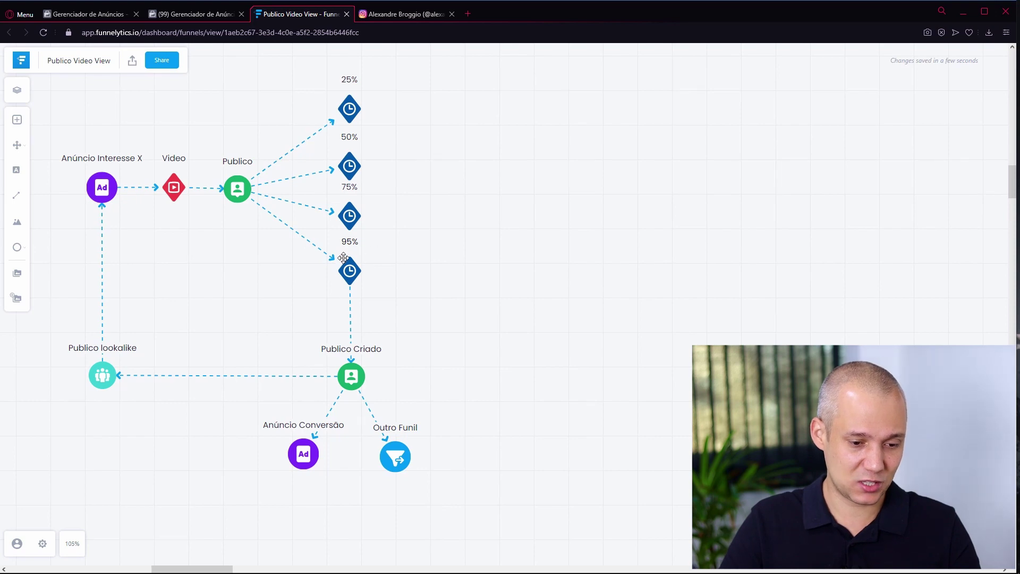
pyautogui.click(348, 274)
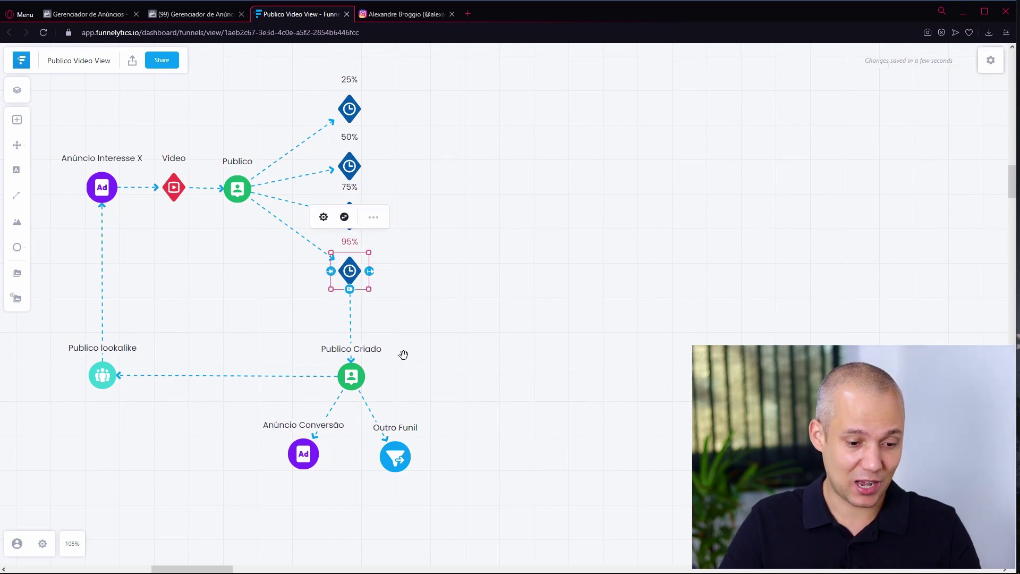
pyautogui.click(344, 379)
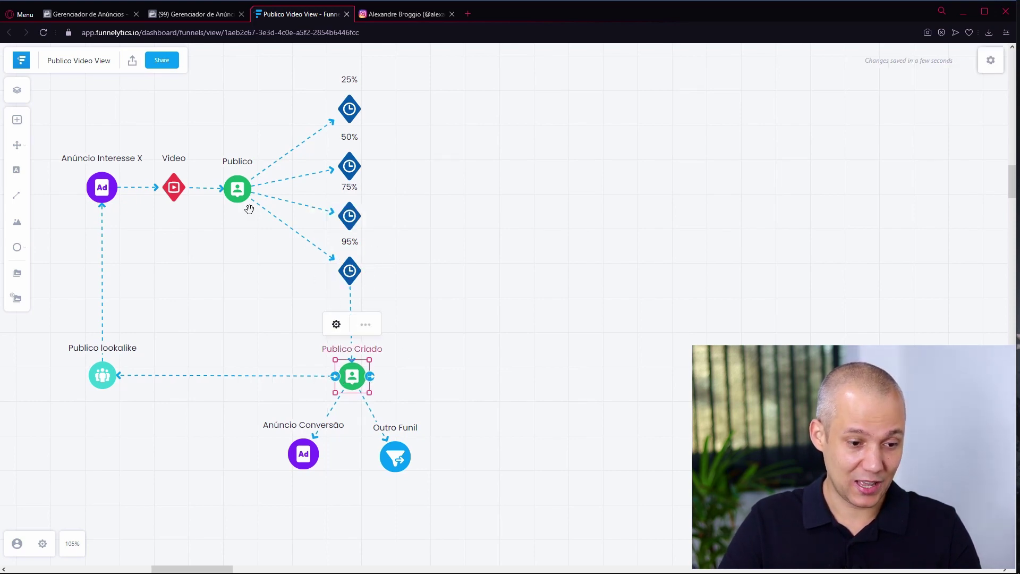
pyautogui.click(238, 188)
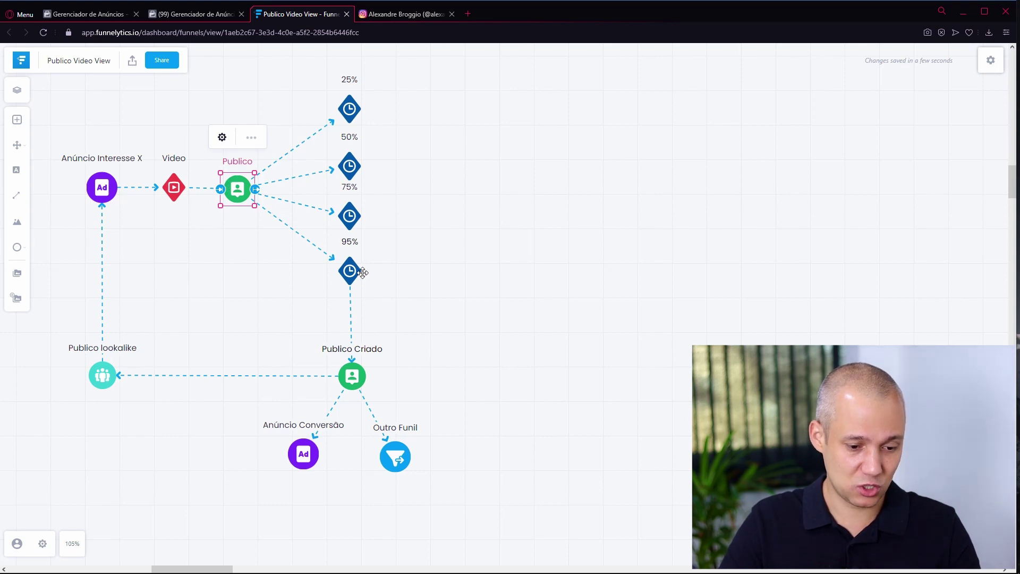
pyautogui.click(351, 371)
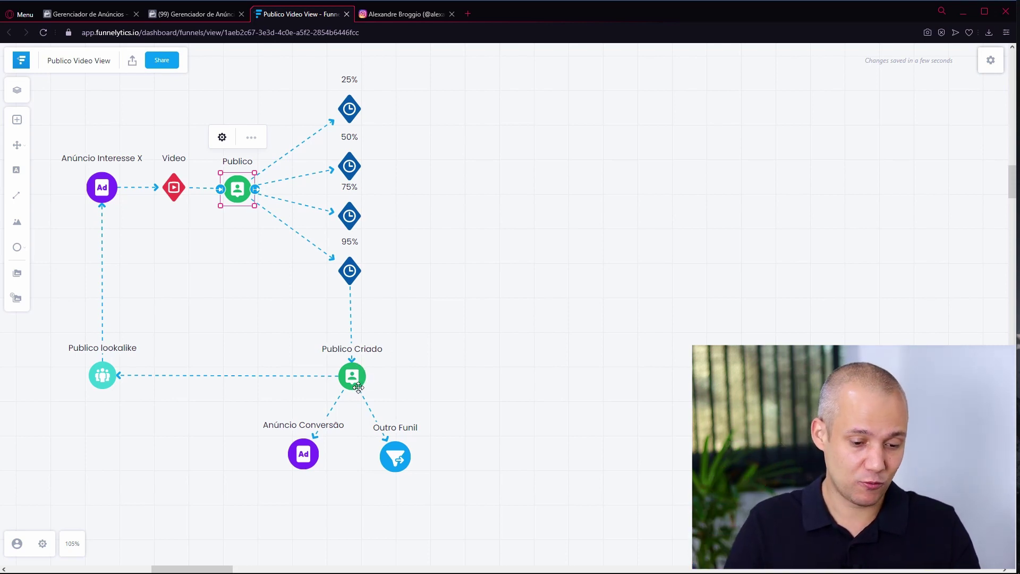
pyautogui.click(358, 387)
pyautogui.click(407, 465)
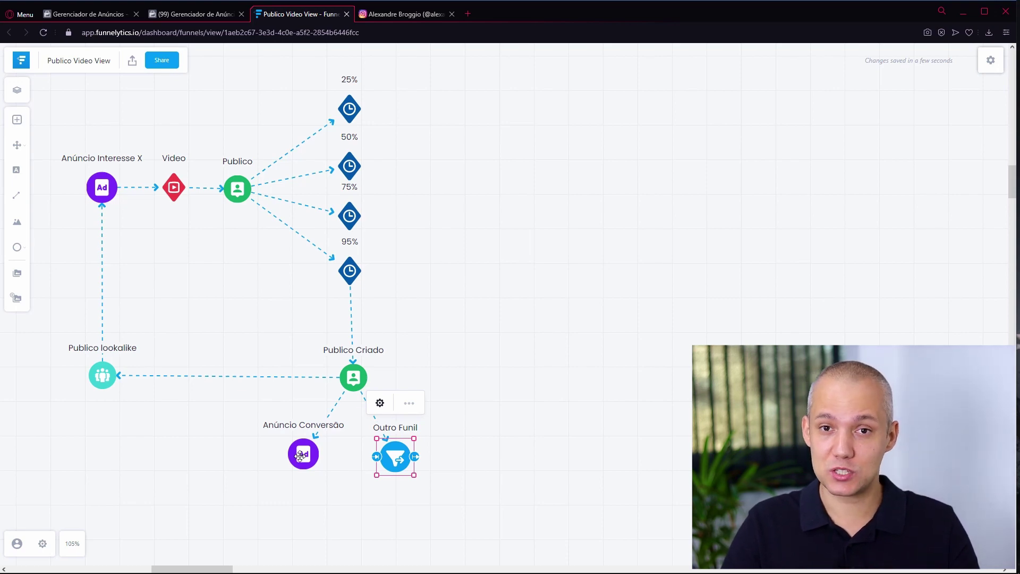
pyautogui.click(101, 379)
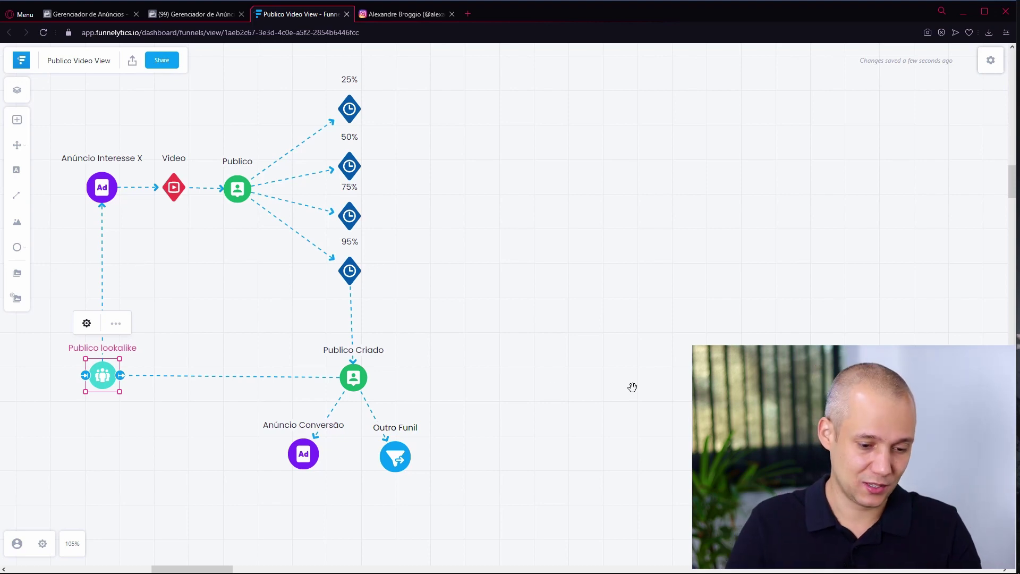
# - Examine the sequential video funnel from Anúncio and Video 01 through Publico Criado and Anúncio 02 to the 75% viewers of Video 02
pyautogui.scroll(-10, 632, 387)
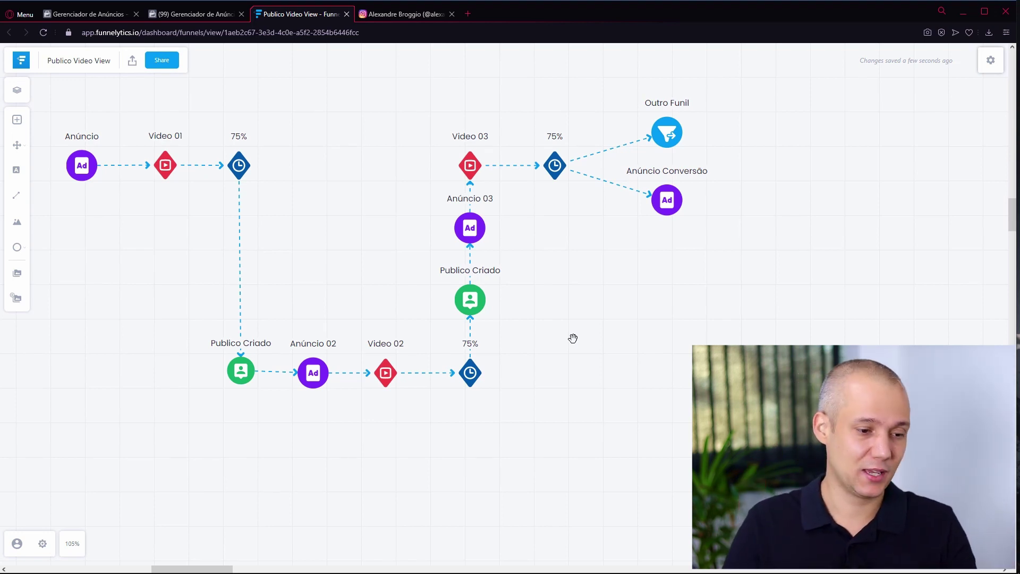
pyautogui.click(78, 170)
pyautogui.click(165, 167)
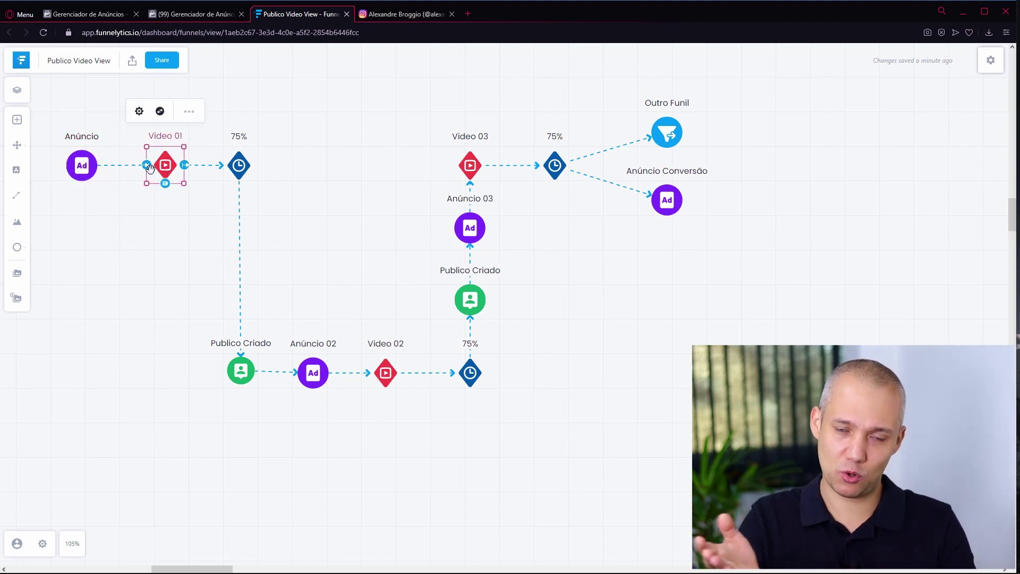
pyautogui.click(246, 161)
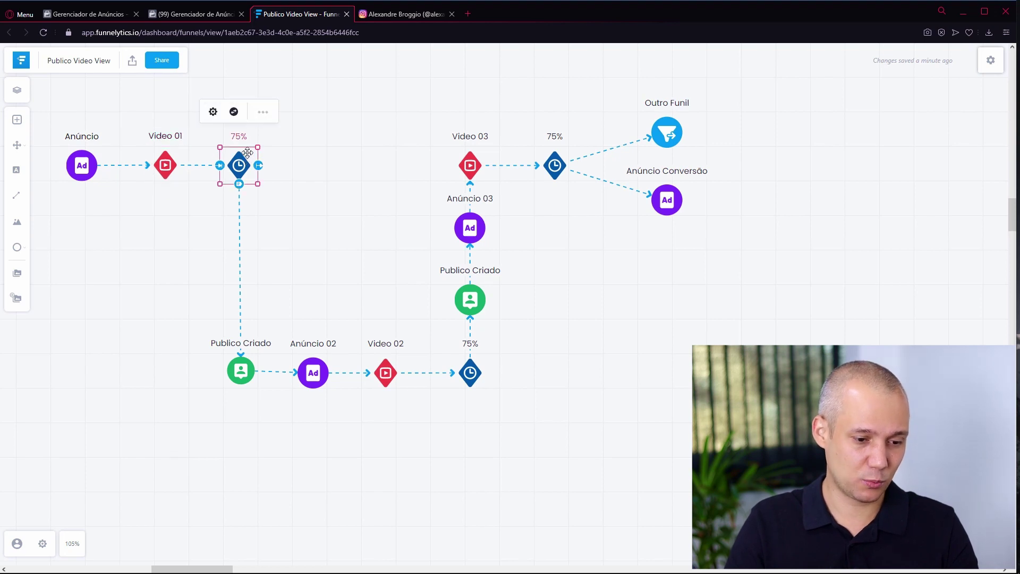
pyautogui.click(244, 375)
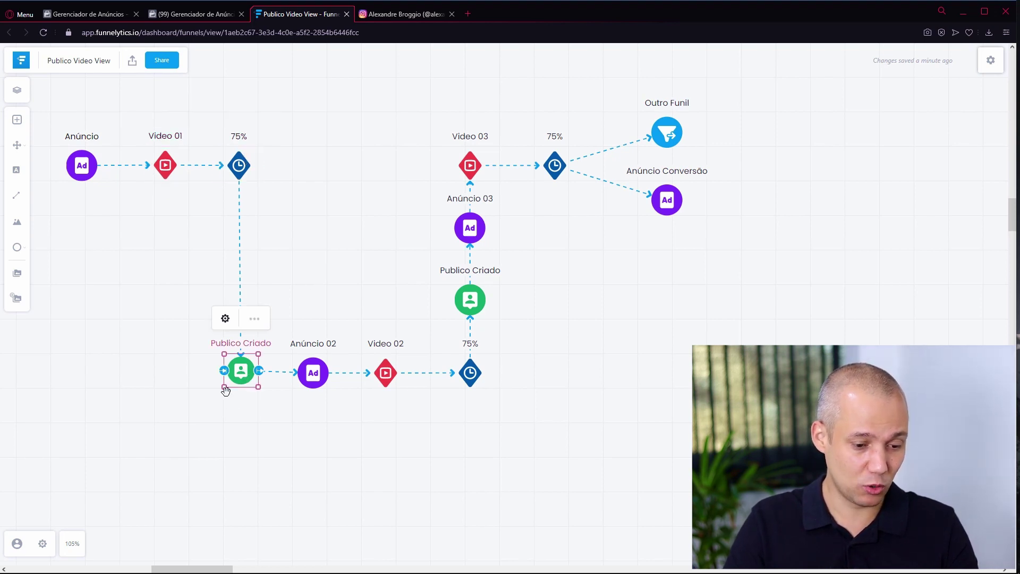
pyautogui.click(309, 377)
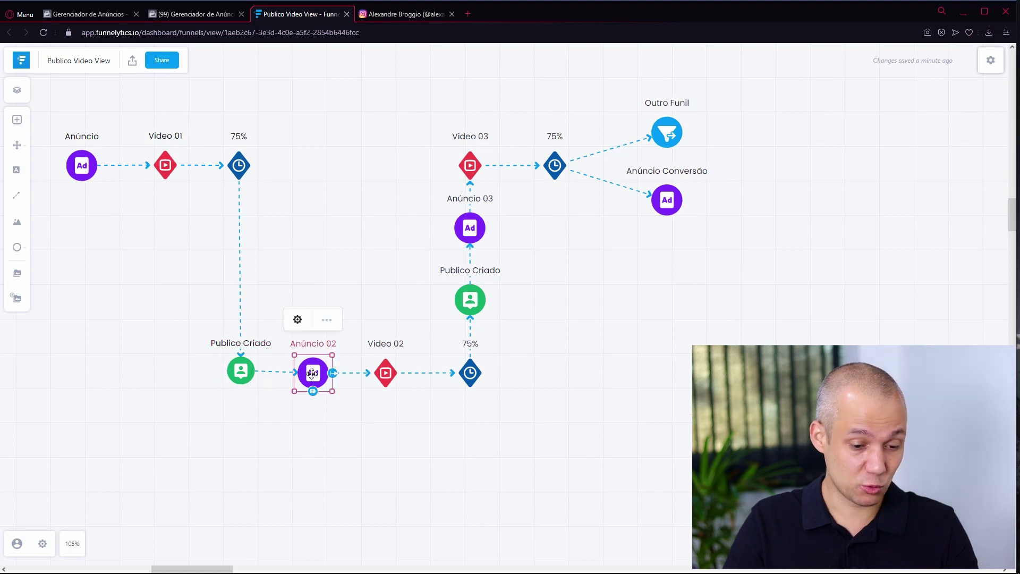
pyautogui.click(386, 379)
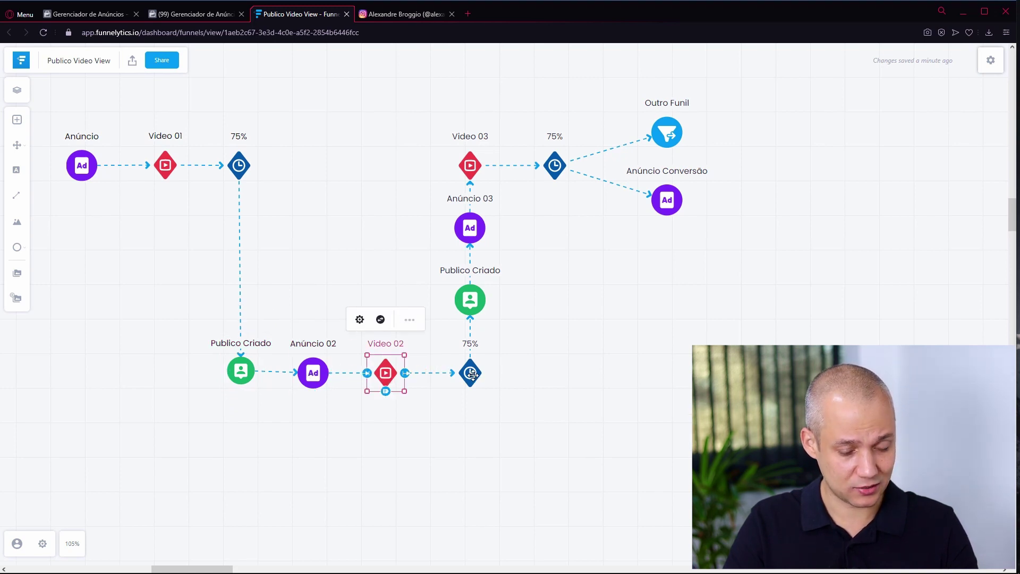
pyautogui.click(472, 373)
# - Examine the funnel's final stage from the second Publico Criado through Anúncio 03, Video 03 and its 75% viewers to Outro Funil
pyautogui.click(470, 299)
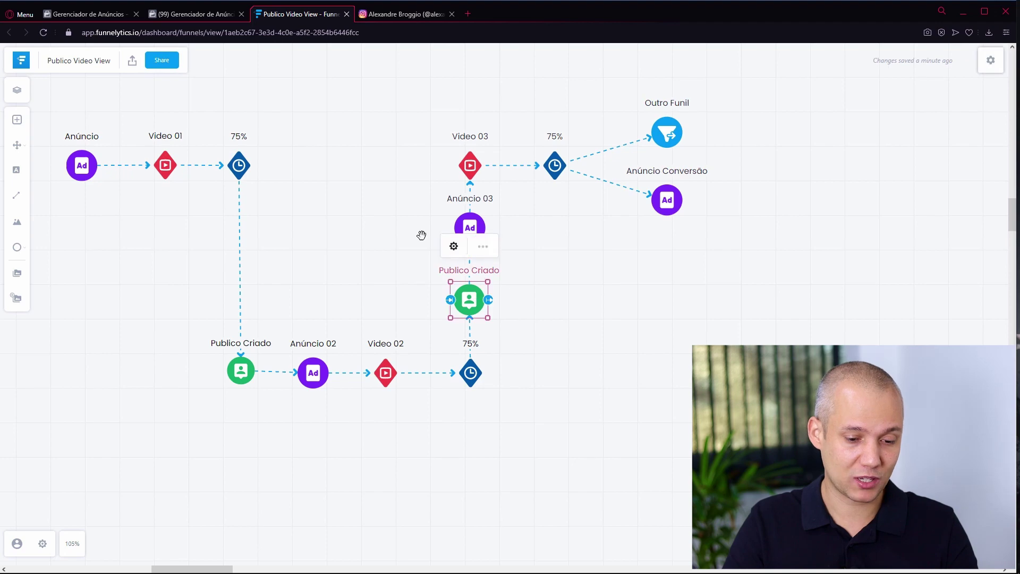
pyautogui.click(485, 218)
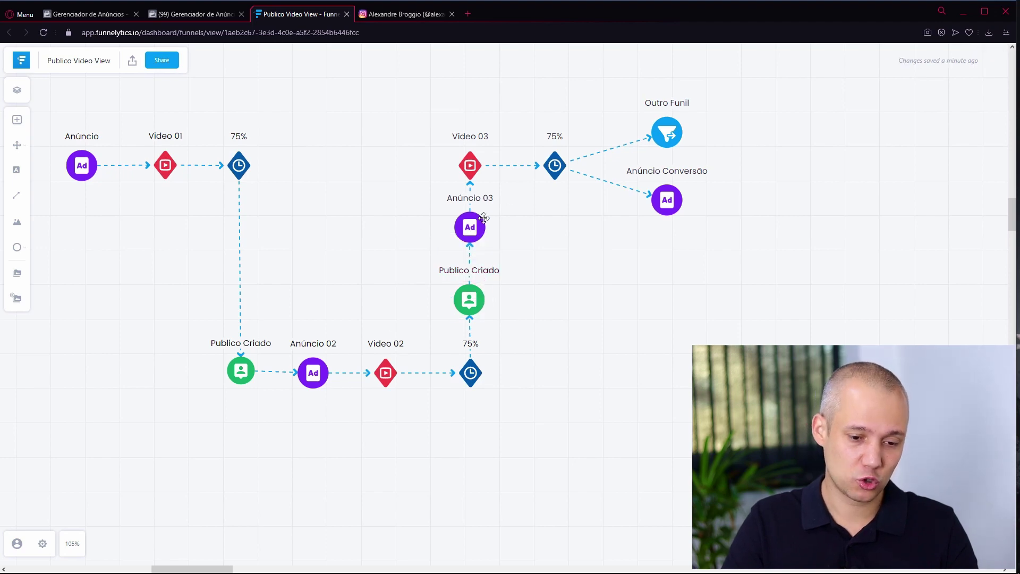
pyautogui.click(470, 144)
pyautogui.moveTo(561, 161); pyautogui.dragTo(560, 161)
pyautogui.click(563, 163)
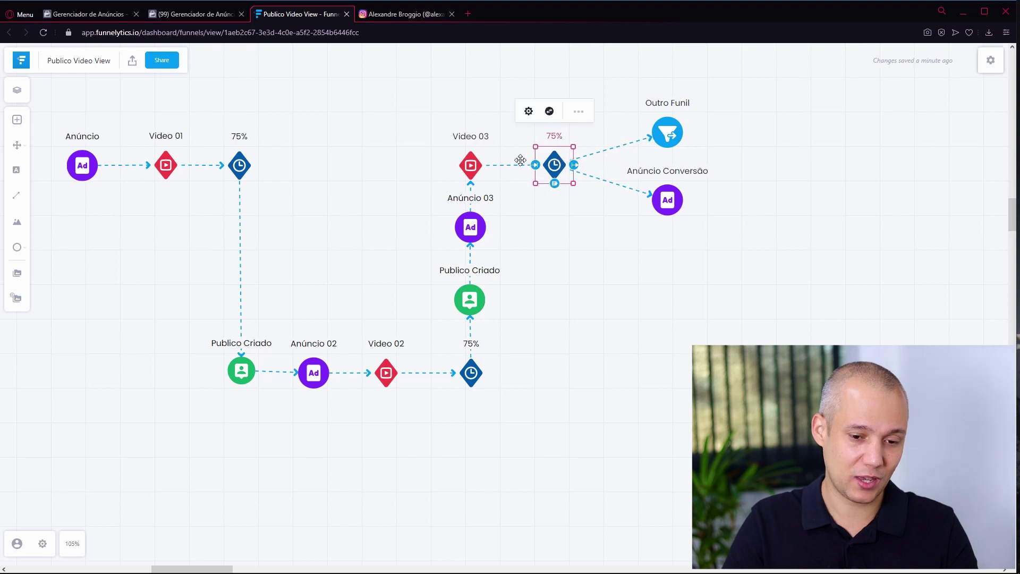
pyautogui.click(671, 129)
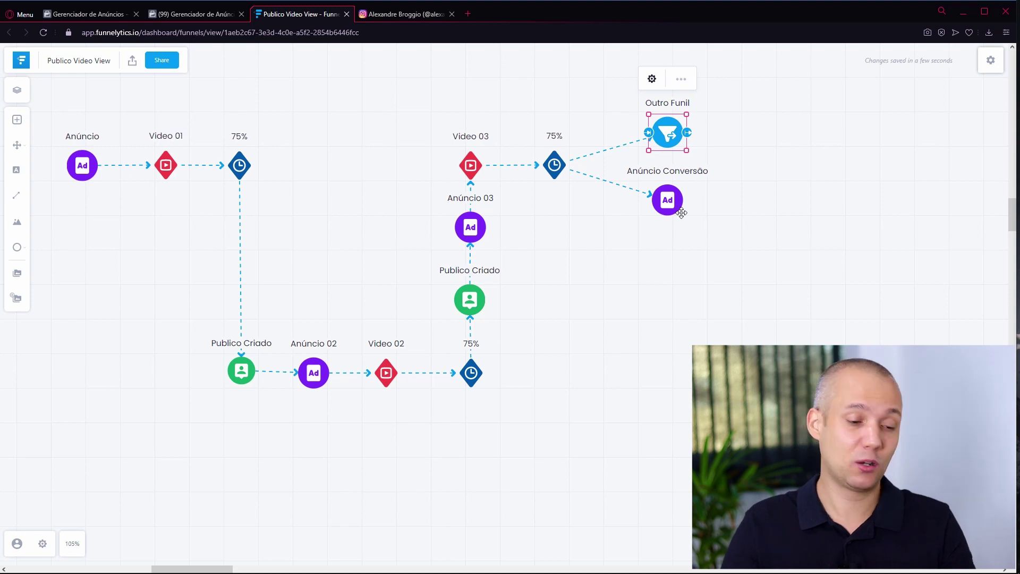
# - Compare the Video 01, Video 02 and Video 03 stages of the sequential funnel
pyautogui.click(166, 166)
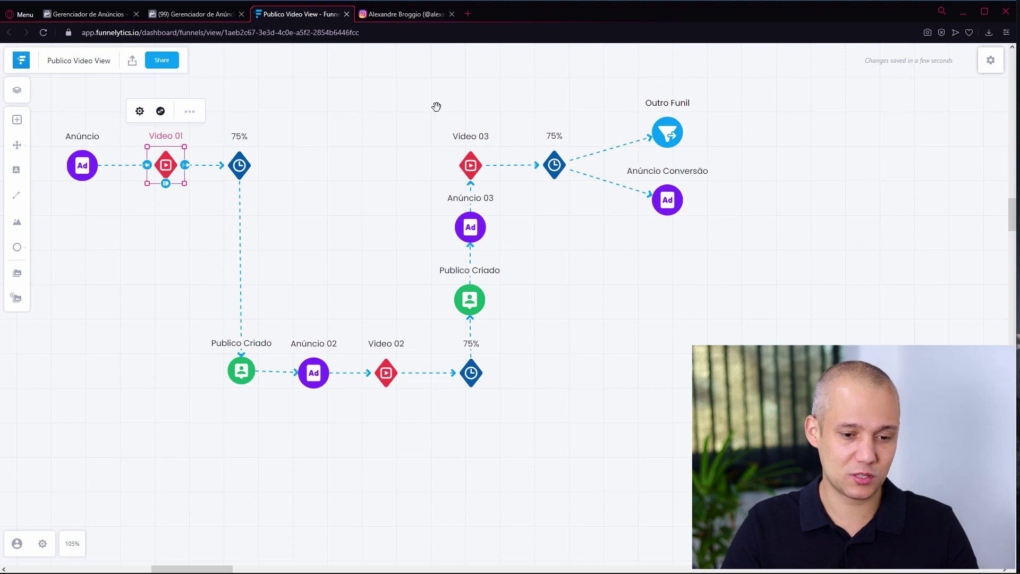
pyautogui.click(388, 370)
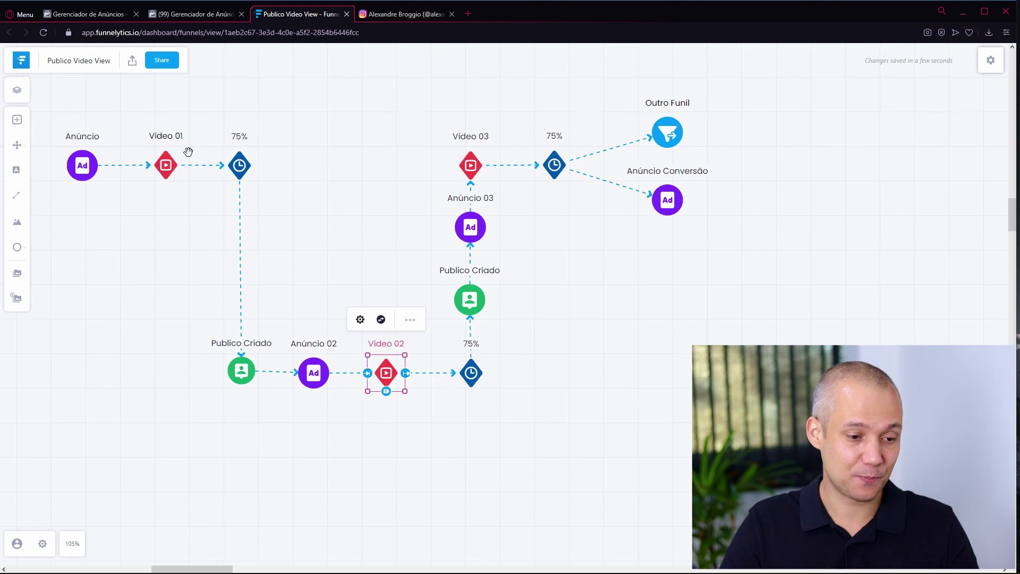
pyautogui.click(167, 159)
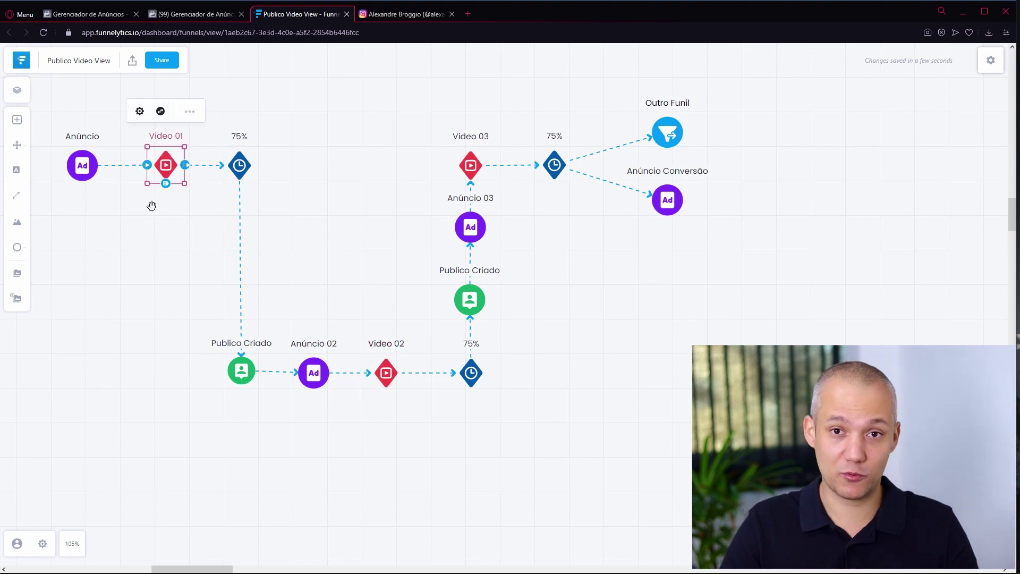
pyautogui.click(470, 165)
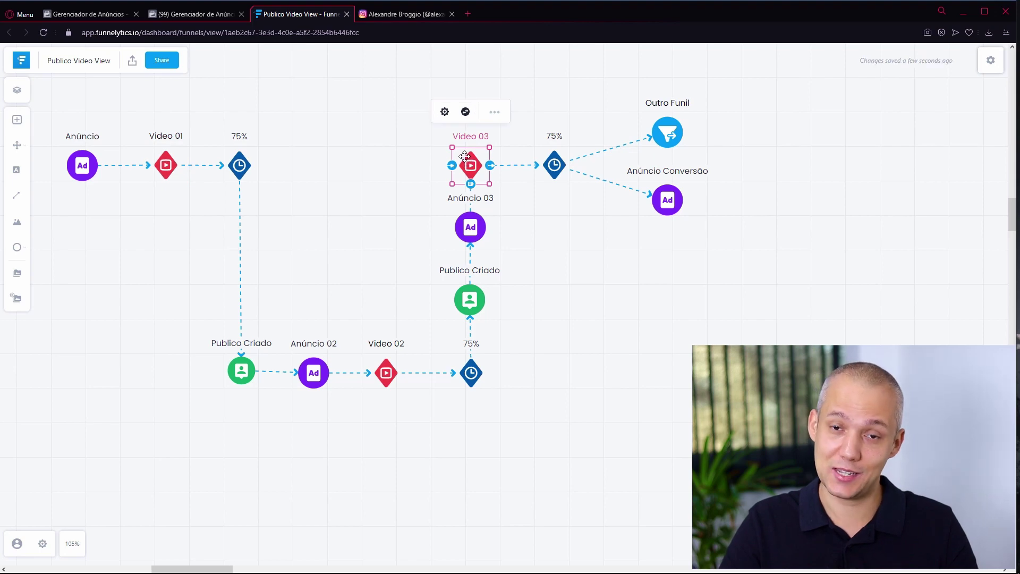
pyautogui.click(388, 370)
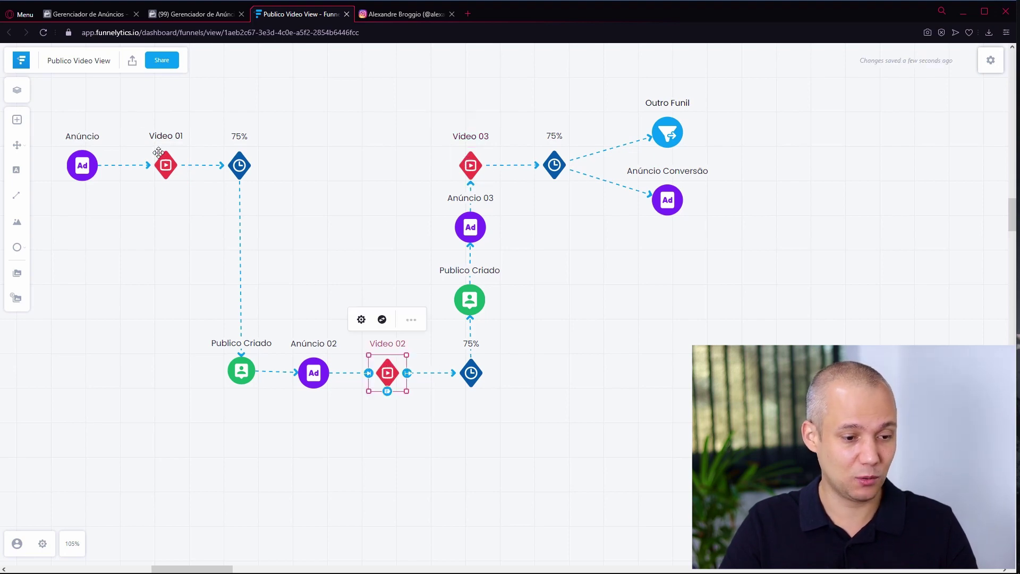